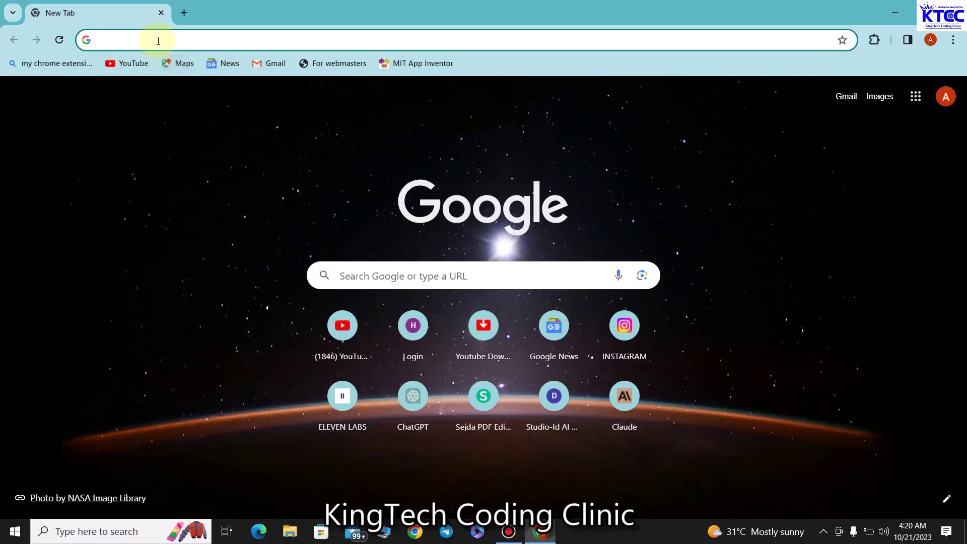
- Search Google for 'office customization tool' and open its config.office.com deployment settings page
{"action": "left_click", "coordinate": [158, 40]}
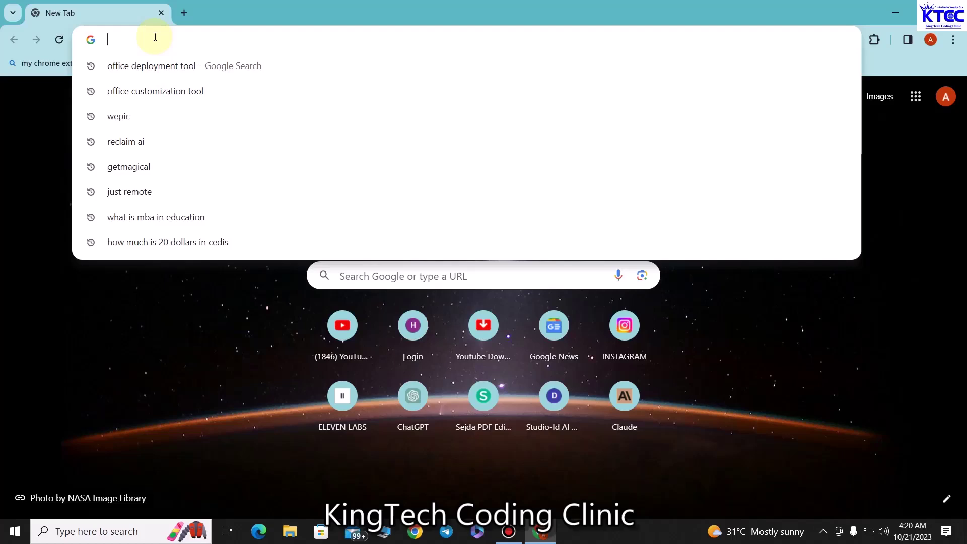
{"action": "type", "text": "Office"}
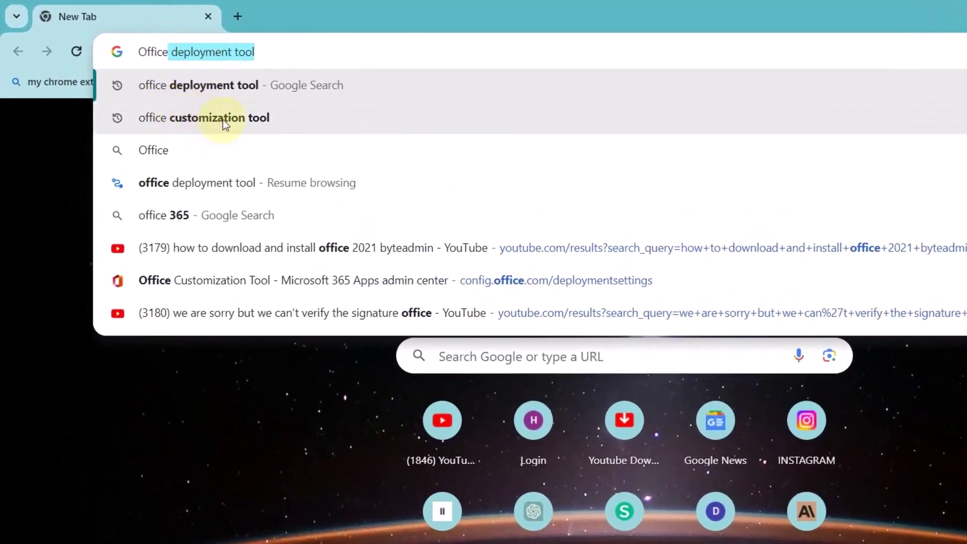
{"action": "left_click", "coordinate": [222, 120]}
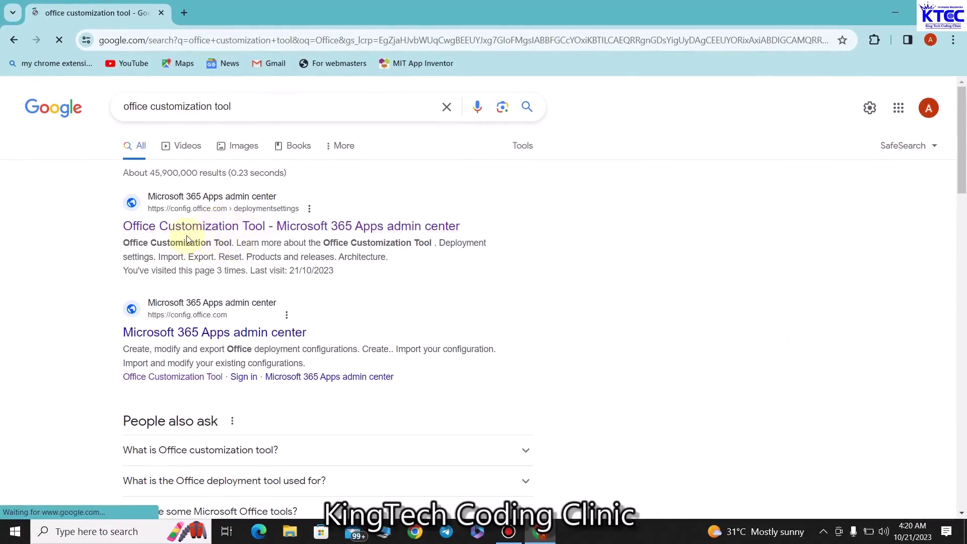
{"action": "left_click", "coordinate": [214, 225]}
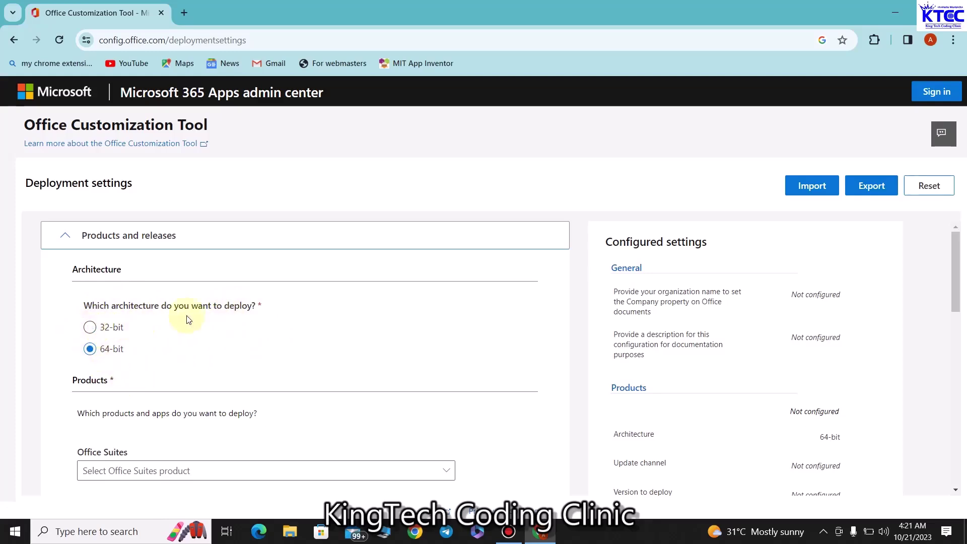
- Choose Office LTSC Professional Plus 2021 - Volume License from the Office Suites list
{"action": "scroll", "coordinate": [213, 309], "scroll_direction": "down", "scroll_amount": 3}
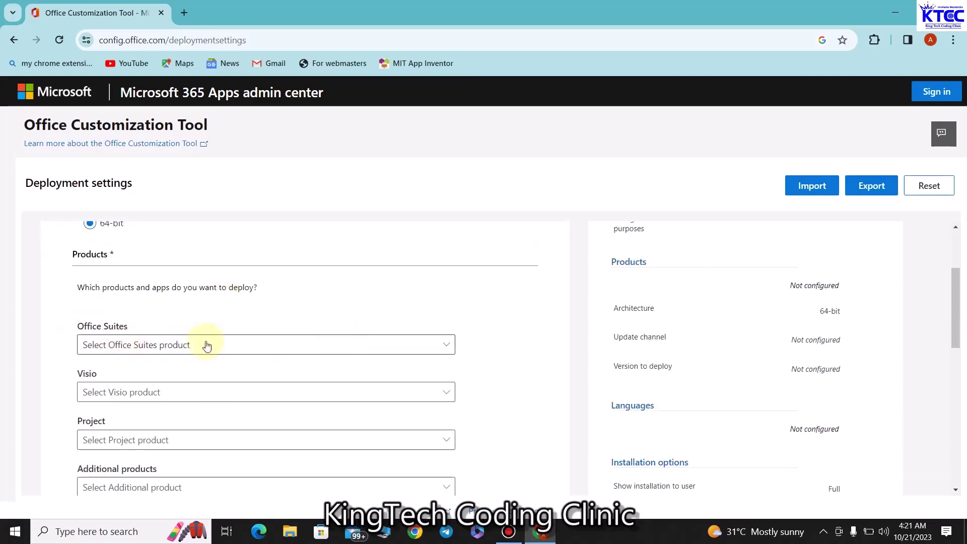
{"action": "left_click", "coordinate": [444, 346]}
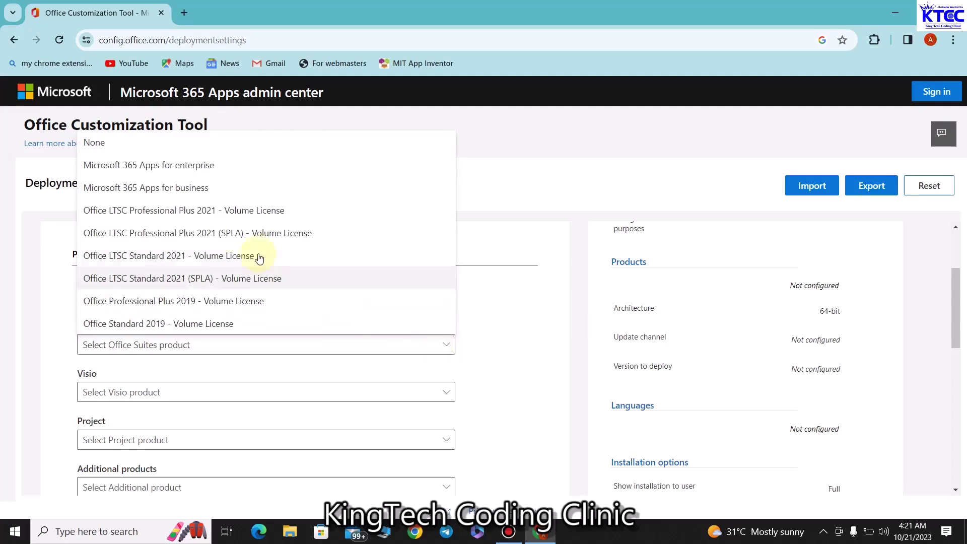
{"action": "left_click", "coordinate": [212, 212]}
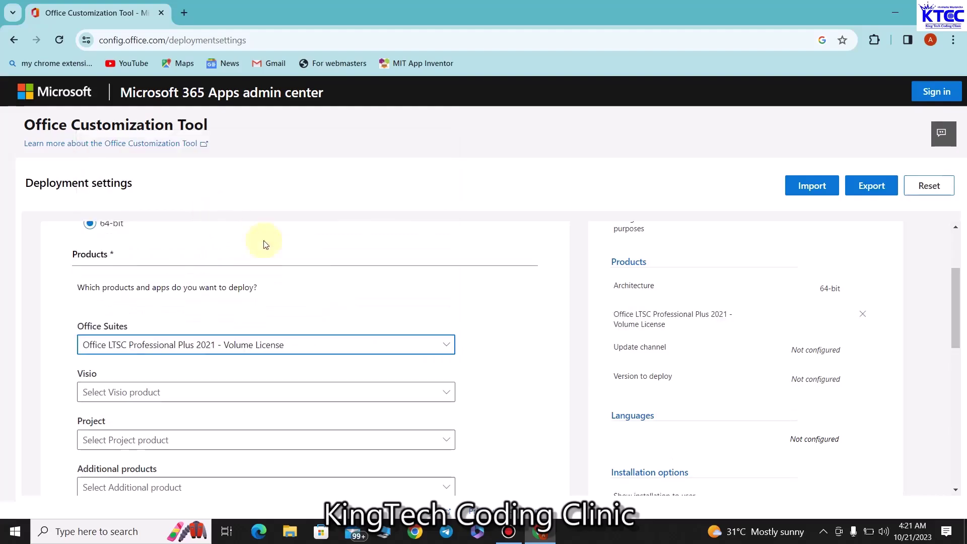
{"action": "scroll", "coordinate": [321, 303], "scroll_direction": "down", "scroll_amount": 3}
{"action": "scroll", "coordinate": [321, 304], "scroll_direction": "down", "scroll_amount": 3}
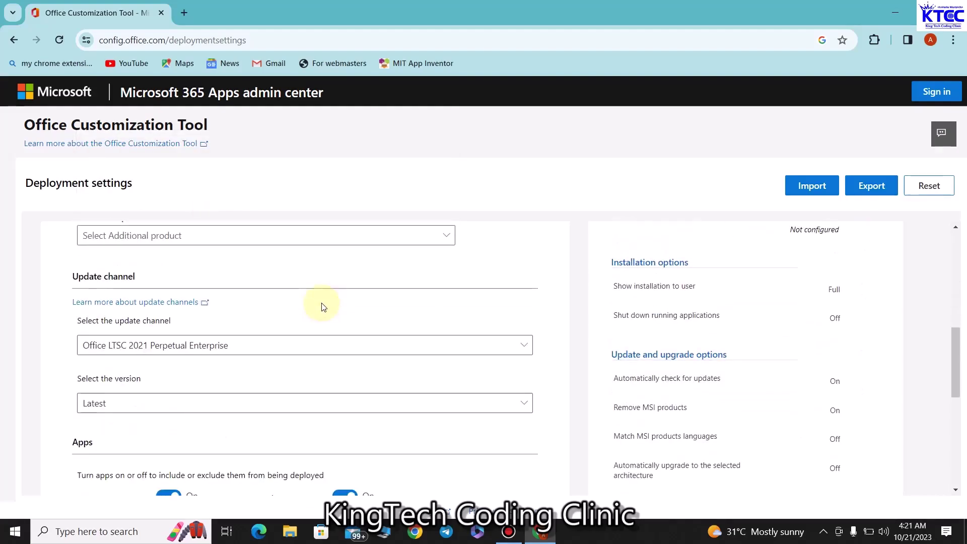
{"action": "scroll", "coordinate": [322, 303], "scroll_direction": "down", "scroll_amount": 1}
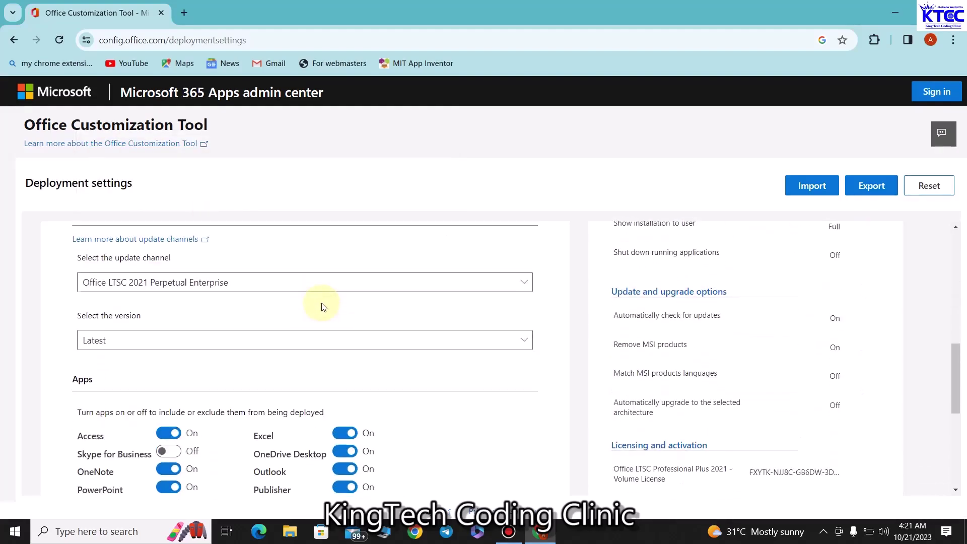
{"action": "scroll", "coordinate": [321, 305], "scroll_direction": "down", "scroll_amount": 4}
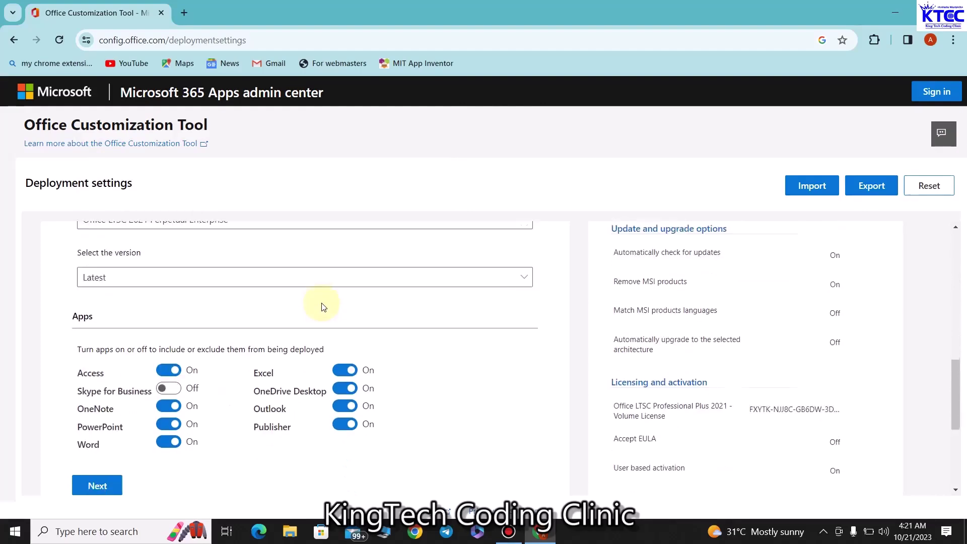
- Set English (United States) as the primary language and continue past the language step
{"action": "left_click", "coordinate": [99, 355]}
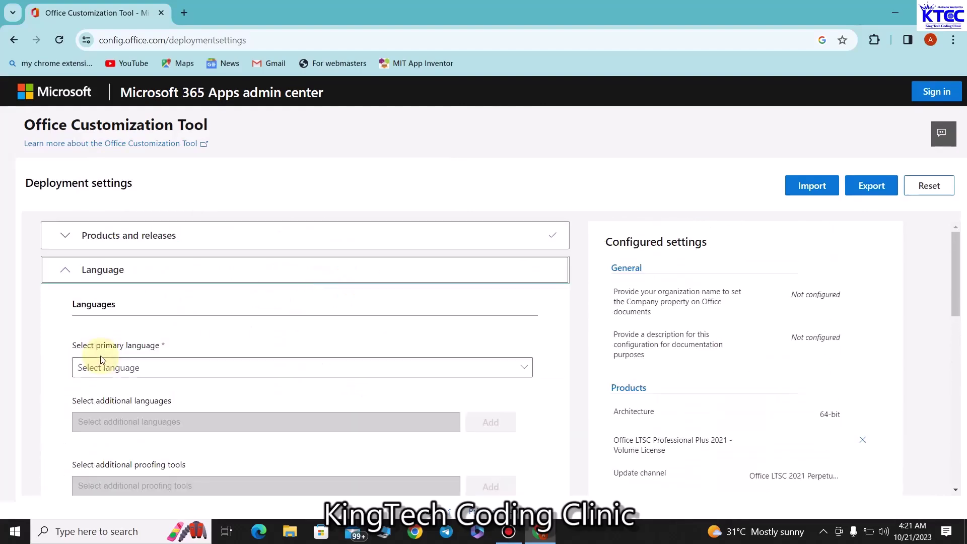
{"action": "left_click", "coordinate": [185, 371]}
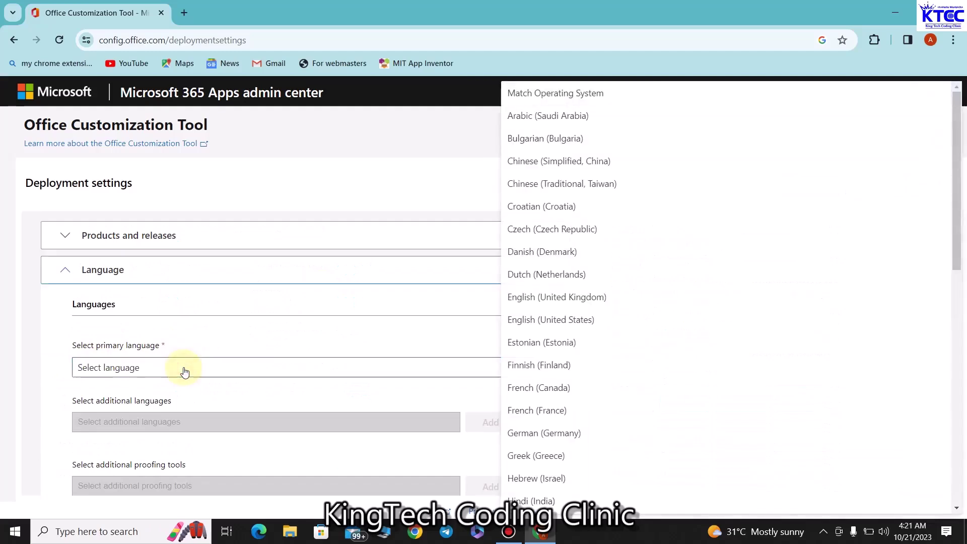
{"action": "left_click", "coordinate": [539, 328]}
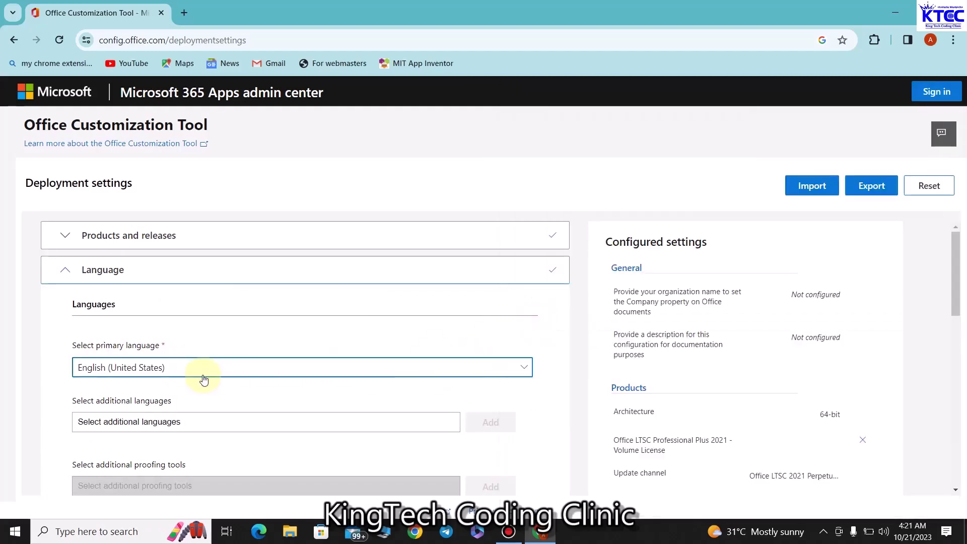
{"action": "scroll", "coordinate": [205, 378], "scroll_direction": "down", "scroll_amount": 3}
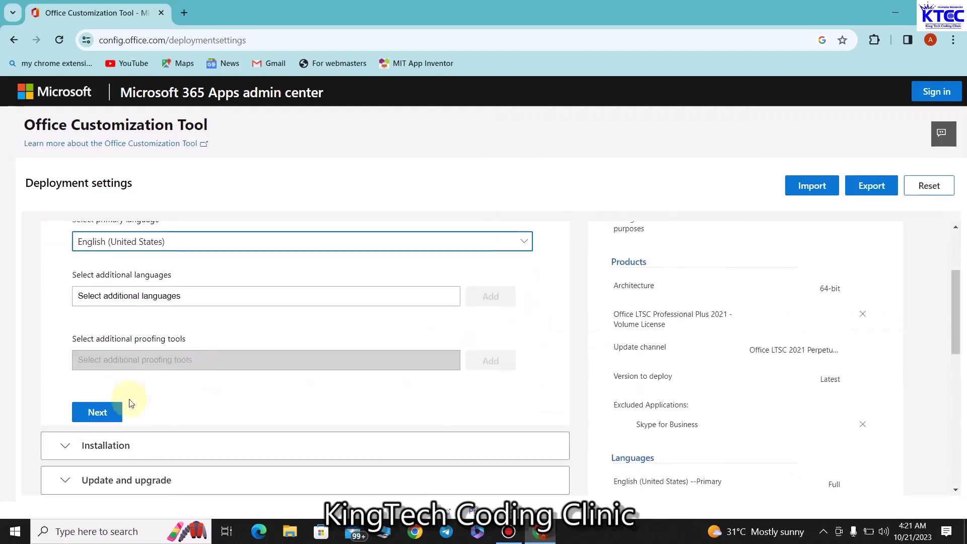
{"action": "left_click", "coordinate": [106, 413]}
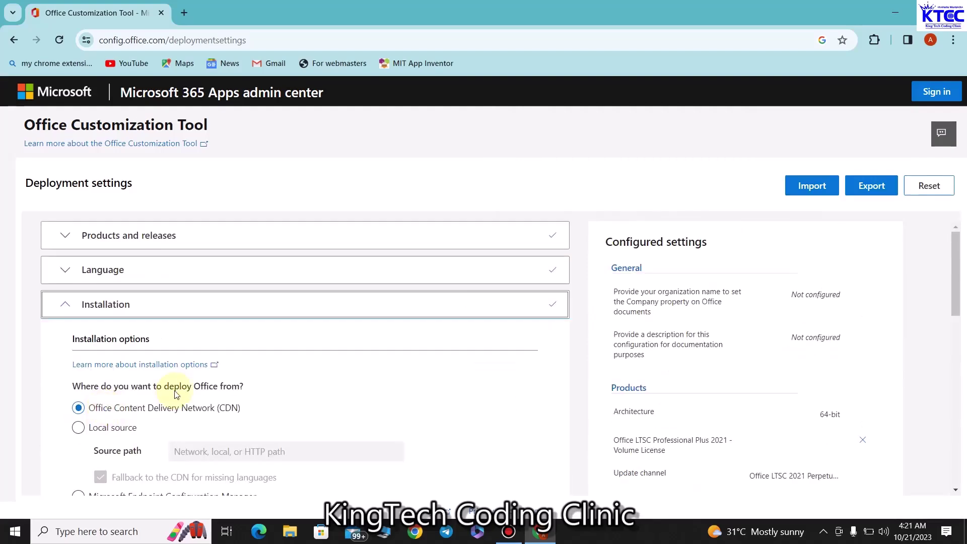
- Keep installation defaults and turn off 'Uninstall any MSI versions of Office'
{"action": "scroll", "coordinate": [192, 367], "scroll_direction": "down", "scroll_amount": 4}
{"action": "scroll", "coordinate": [194, 370], "scroll_direction": "down", "scroll_amount": 1}
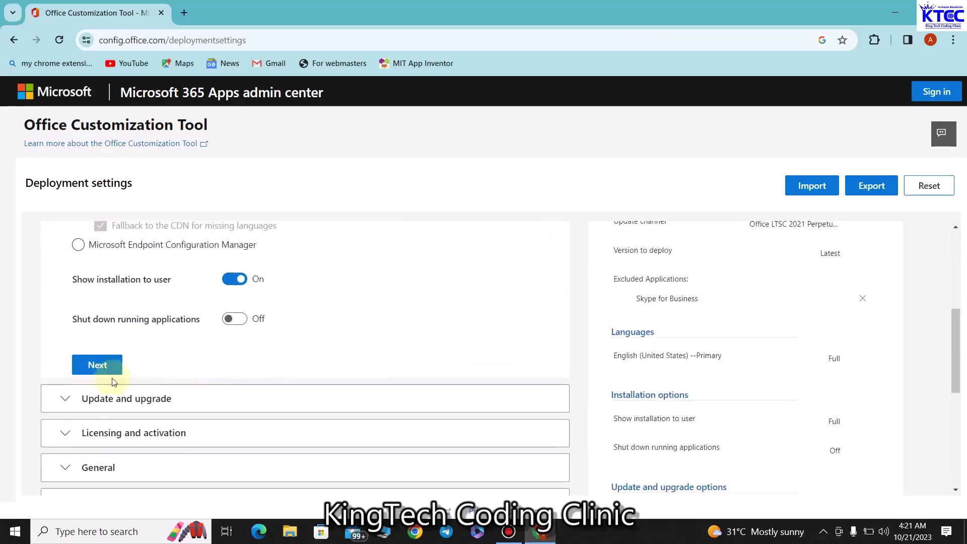
{"action": "left_click", "coordinate": [95, 368]}
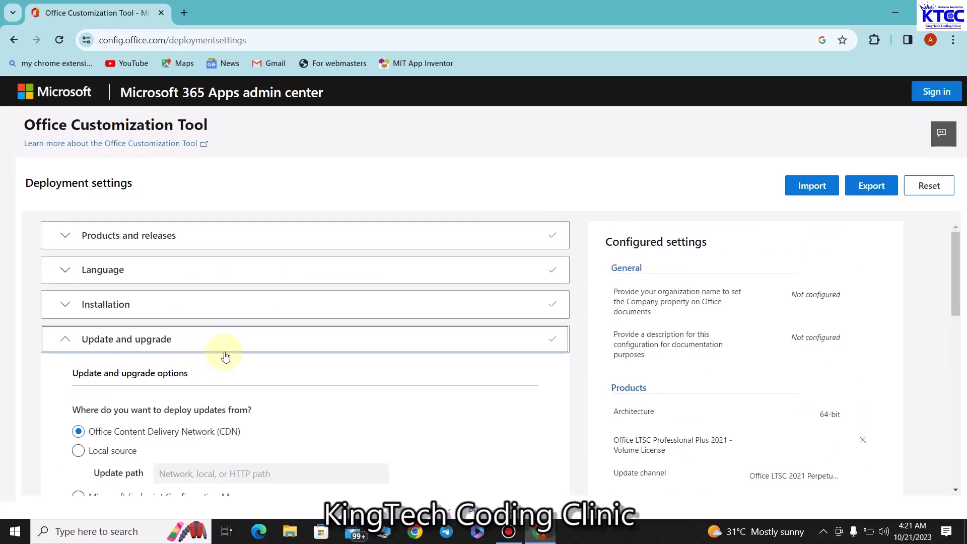
{"action": "scroll", "coordinate": [222, 352], "scroll_direction": "down", "scroll_amount": 4}
{"action": "scroll", "coordinate": [224, 356], "scroll_direction": "down", "scroll_amount": 2}
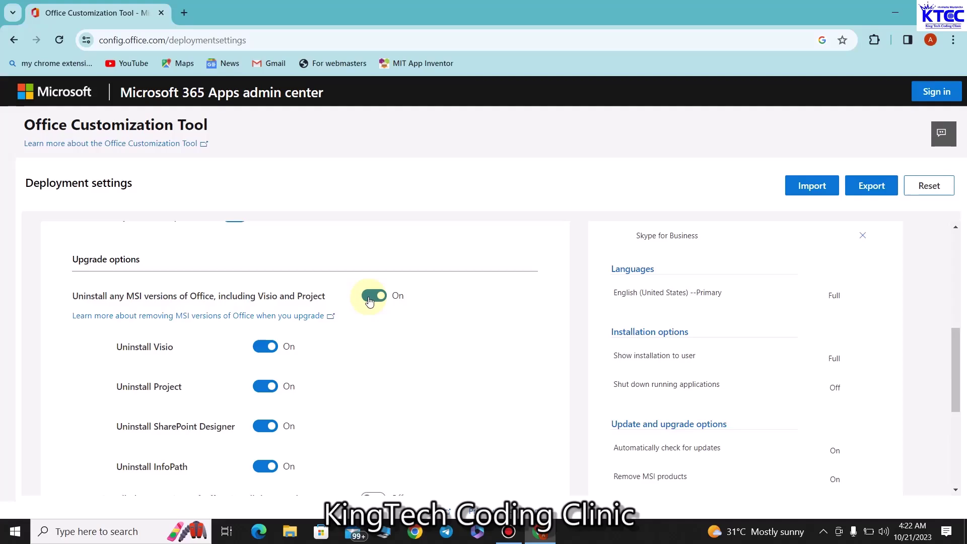
{"action": "left_click", "coordinate": [372, 296]}
{"action": "scroll", "coordinate": [372, 333], "scroll_direction": "down", "scroll_amount": 2}
{"action": "scroll", "coordinate": [373, 336], "scroll_direction": "down", "scroll_amount": 3}
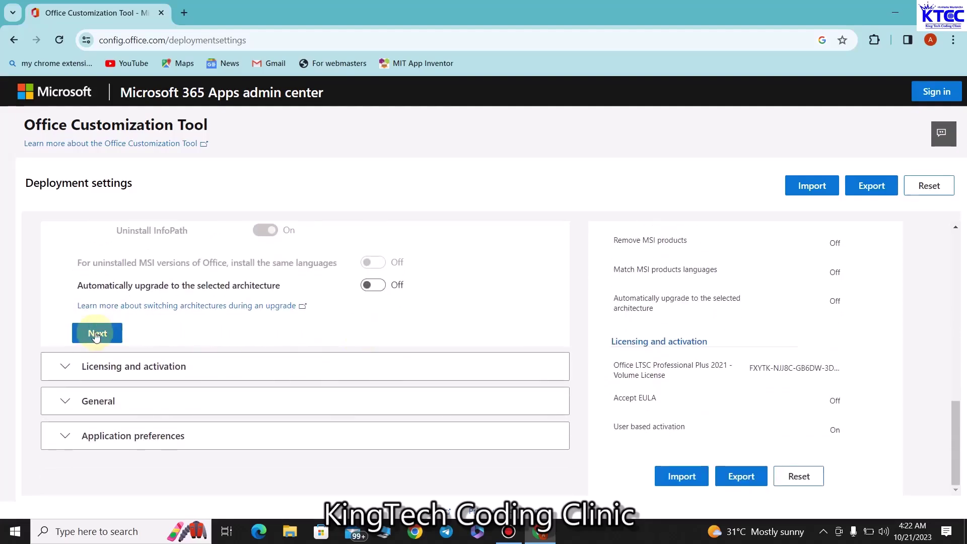
- Pass Licensing and activation and General unchanged, then Finish from Application preferences
{"action": "left_click", "coordinate": [98, 332]}
{"action": "scroll", "coordinate": [250, 327], "scroll_direction": "down", "scroll_amount": 8}
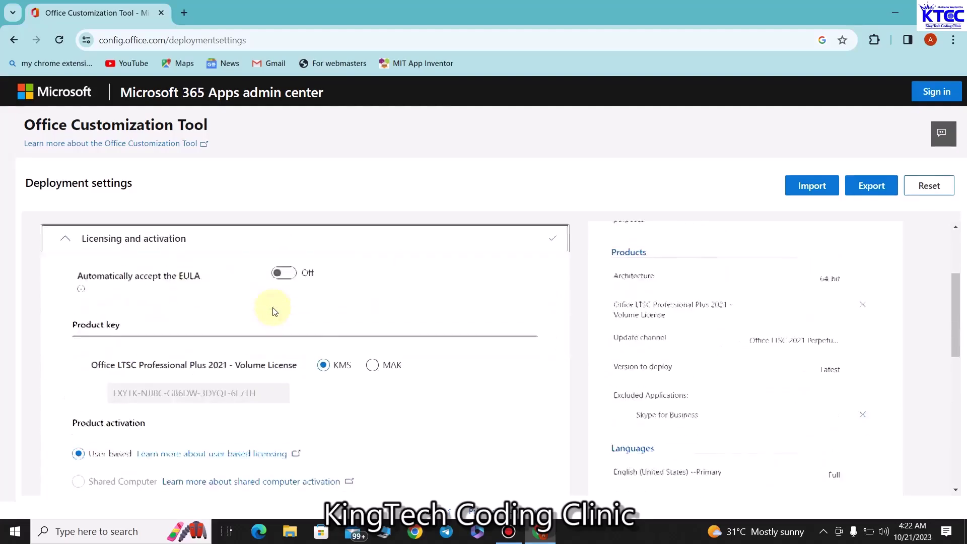
{"action": "scroll", "coordinate": [248, 317], "scroll_direction": "up", "scroll_amount": 1}
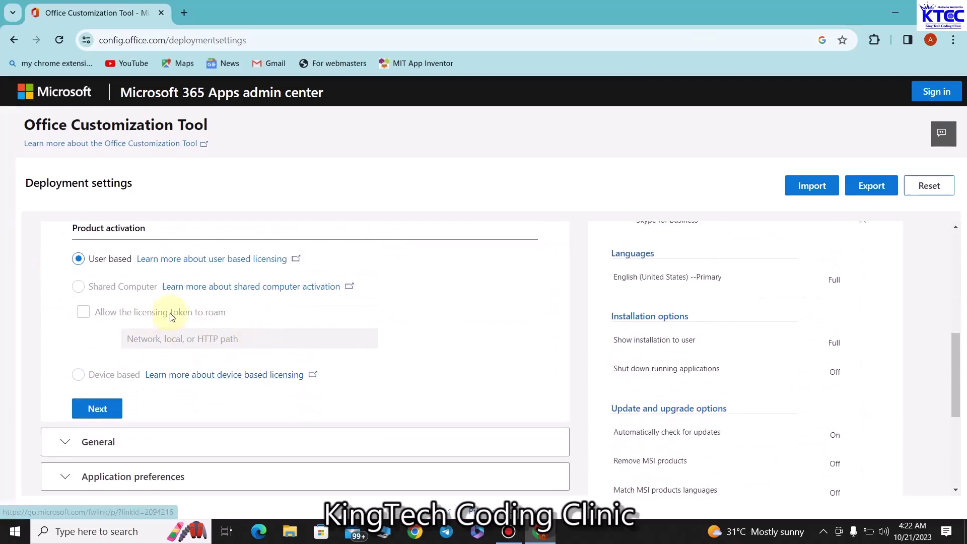
{"action": "left_click", "coordinate": [97, 409]}
{"action": "scroll", "coordinate": [230, 373], "scroll_direction": "down", "scroll_amount": 6}
{"action": "scroll", "coordinate": [232, 375], "scroll_direction": "up", "scroll_amount": 2}
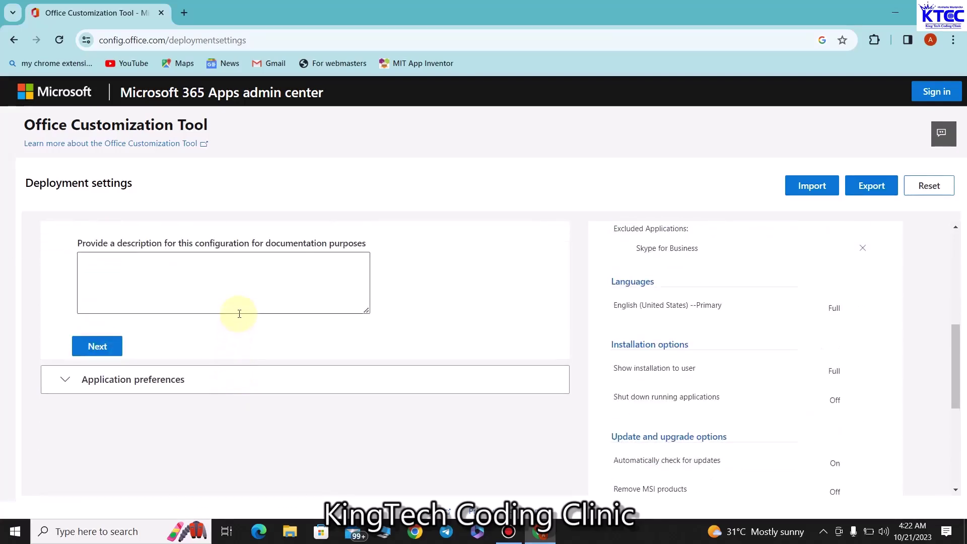
{"action": "left_click", "coordinate": [100, 345]}
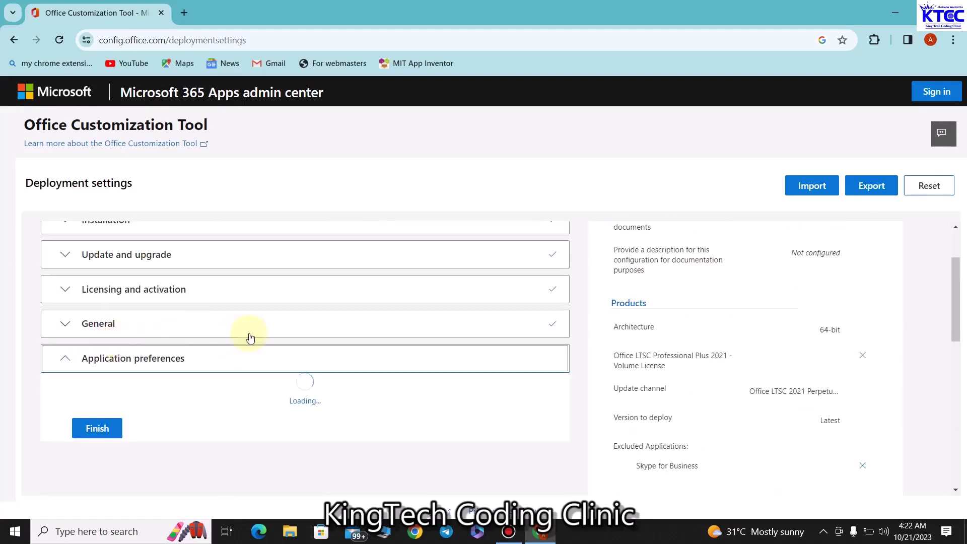
{"action": "scroll", "coordinate": [250, 336], "scroll_direction": "down", "scroll_amount": 5}
{"action": "scroll", "coordinate": [253, 336], "scroll_direction": "down", "scroll_amount": 5}
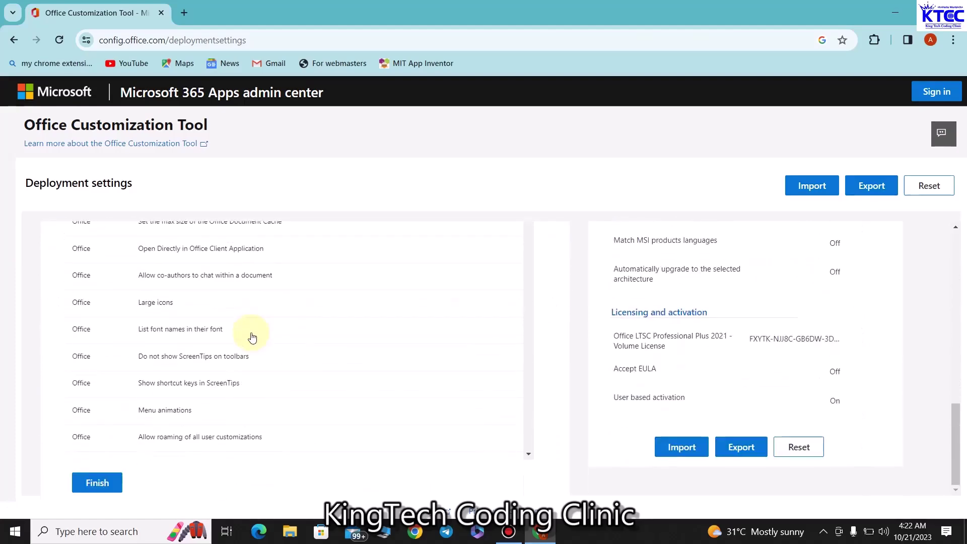
{"action": "left_click", "coordinate": [92, 478]}
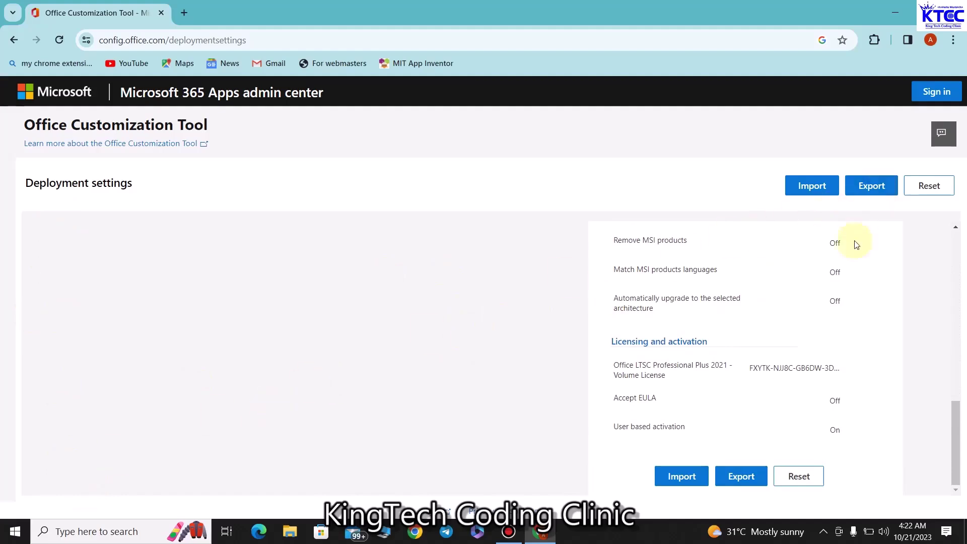
{"action": "scroll", "coordinate": [857, 267], "scroll_direction": "up", "scroll_amount": 2}
- Export with Office Open XML as default file format, accepting the terms, to download Configuration.xml
{"action": "left_click", "coordinate": [872, 183]}
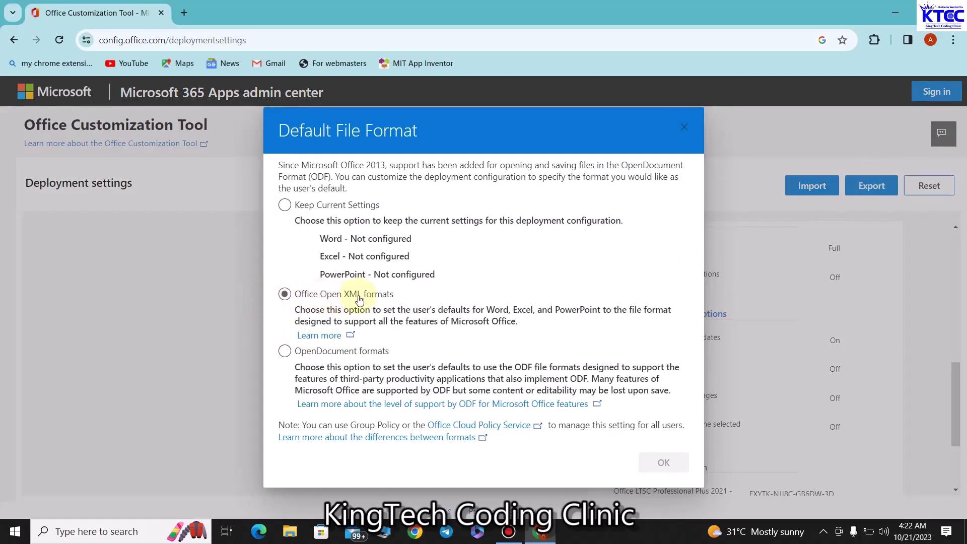
{"action": "left_click", "coordinate": [285, 293]}
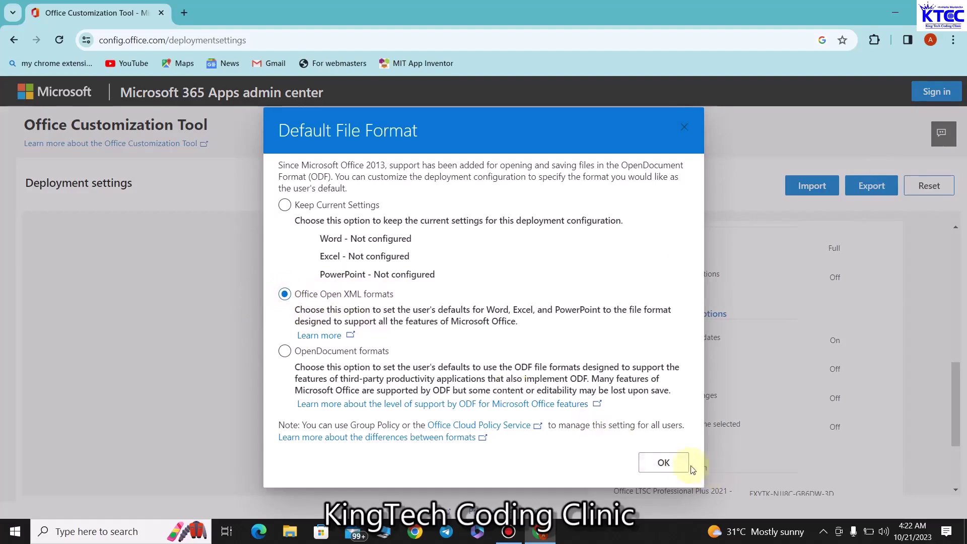
{"action": "left_click", "coordinate": [664, 462]}
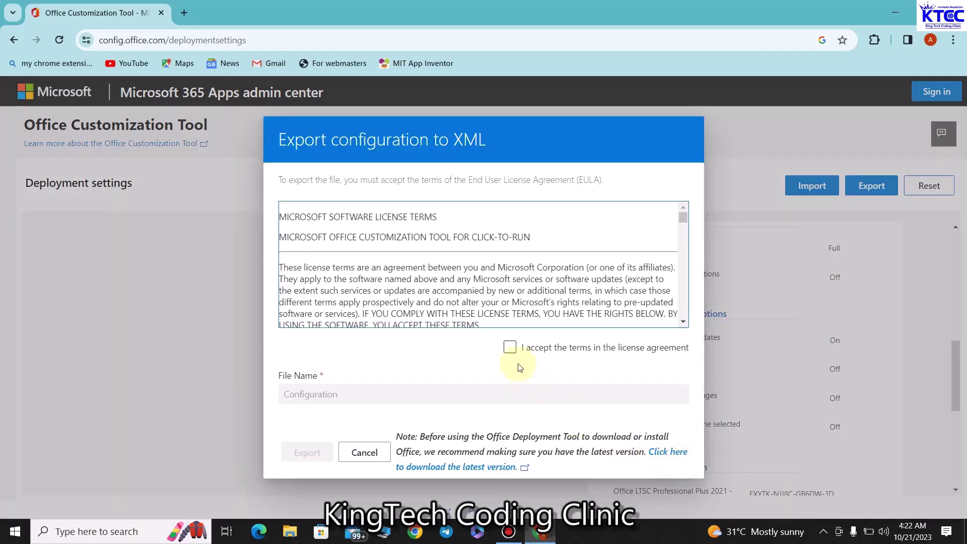
{"action": "left_click", "coordinate": [509, 349]}
{"action": "left_click", "coordinate": [304, 454]}
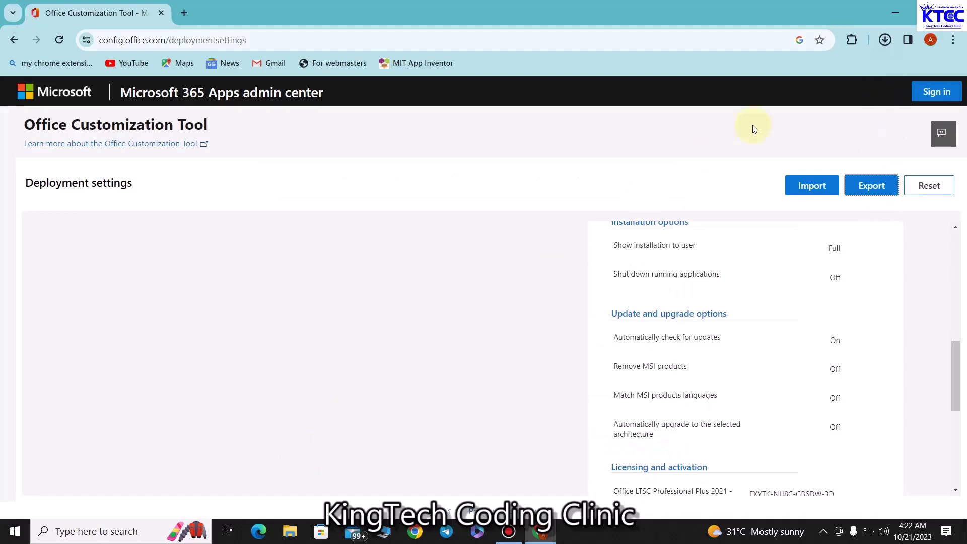
{"action": "left_click", "coordinate": [887, 41]}
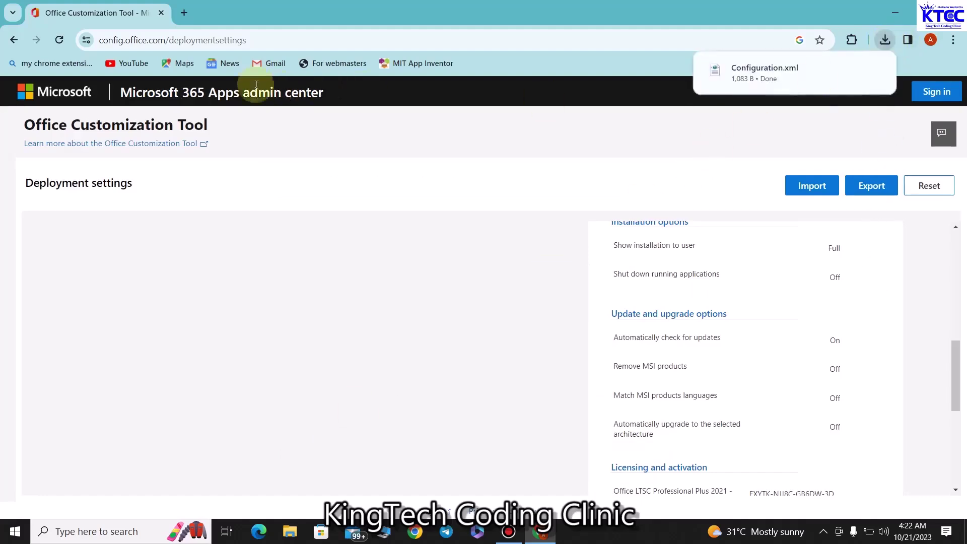
- In a new tab, search 'office deployment tool' and open Microsoft's Download Center page
{"action": "left_click", "coordinate": [184, 14]}
{"action": "left_click", "coordinate": [189, 38]}
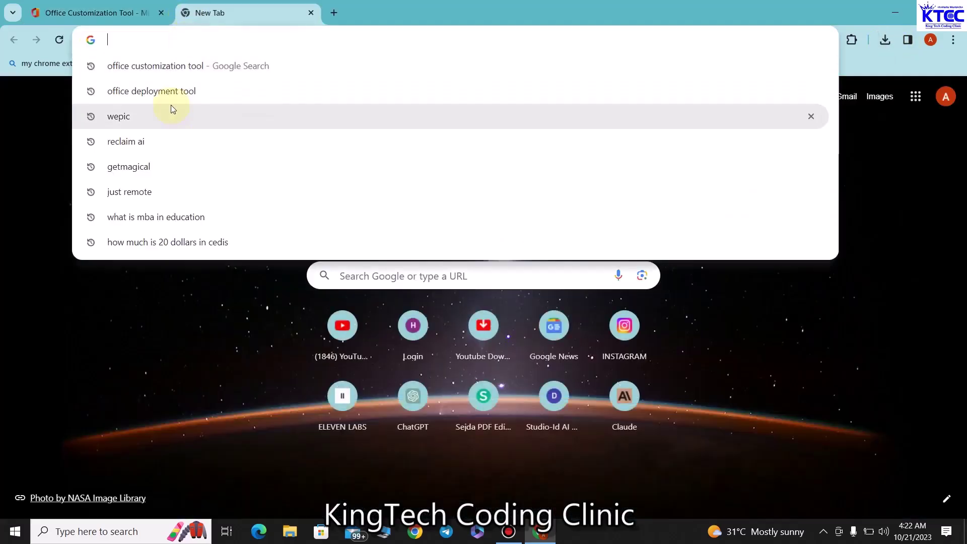
{"action": "left_click", "coordinate": [229, 39]}
{"action": "type", "text": "Office"}
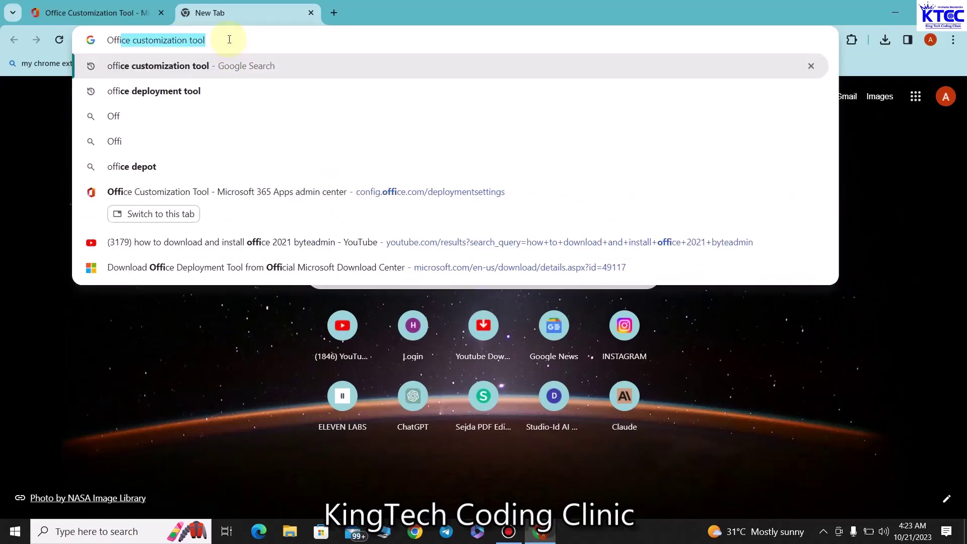
{"action": "type", "text": " De"}
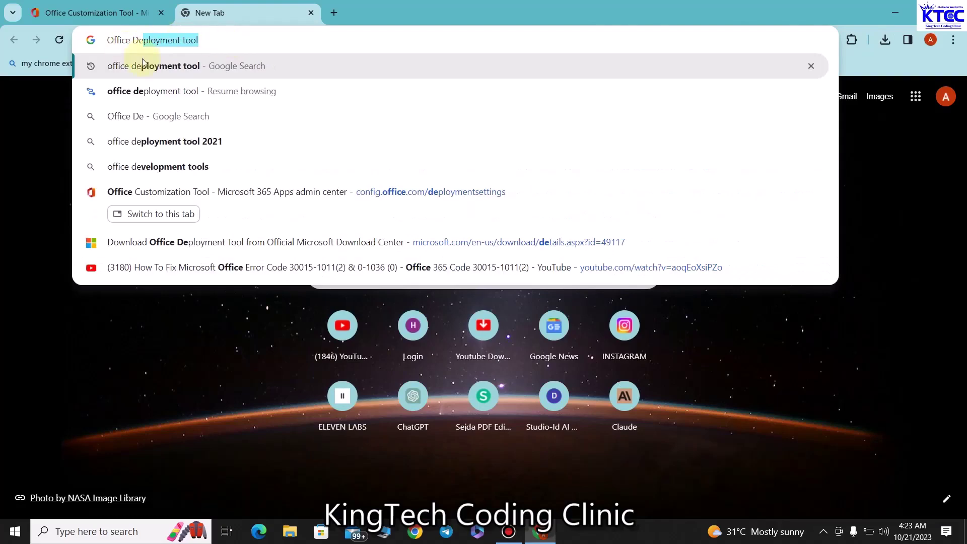
{"action": "left_click", "coordinate": [159, 69]}
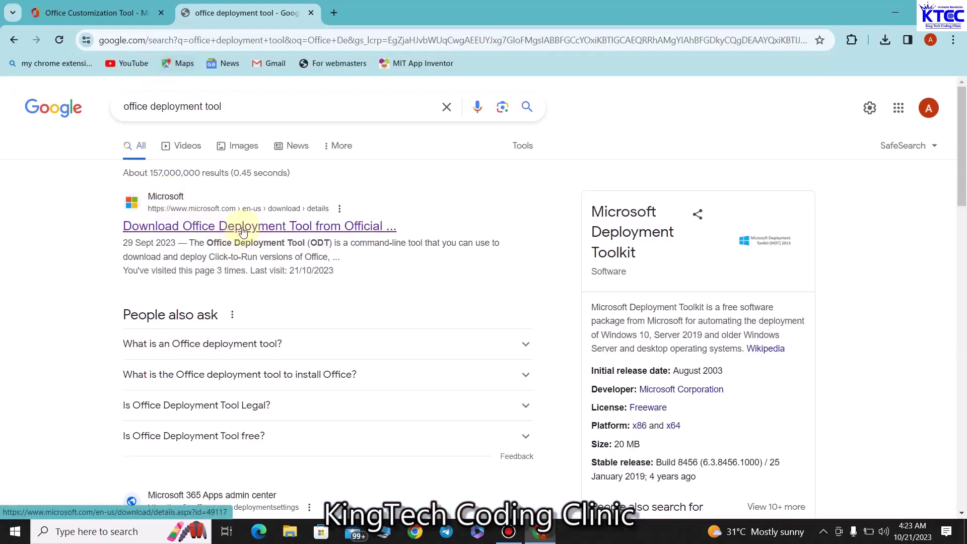
{"action": "left_click", "coordinate": [243, 231]}
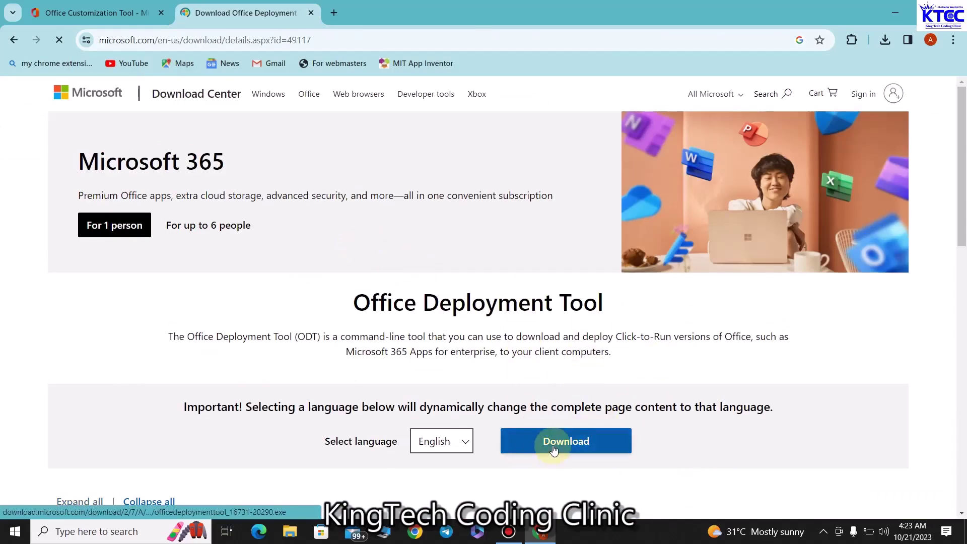
- Download the Office Deployment Tool installer and show the recent downloads list
{"action": "scroll", "coordinate": [563, 470], "scroll_direction": "down", "scroll_amount": 2}
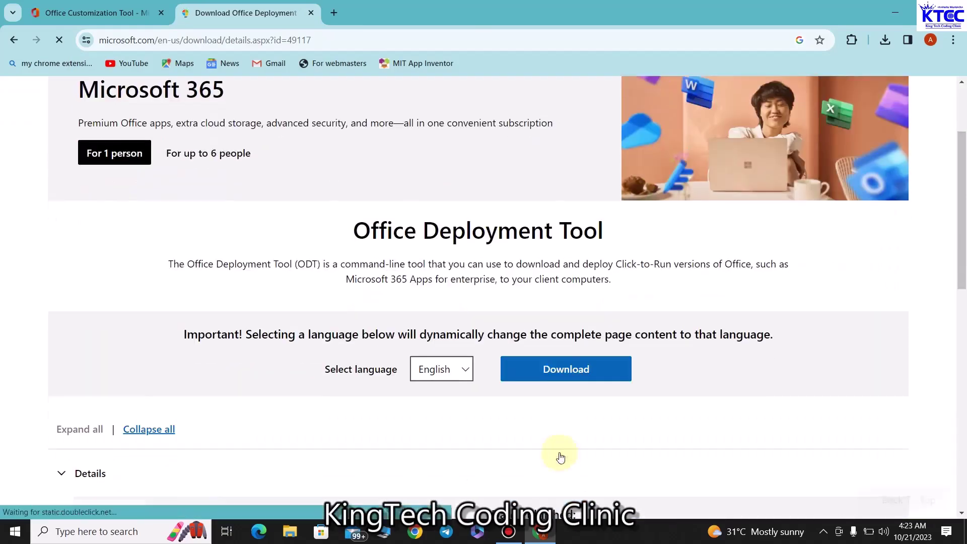
{"action": "left_click", "coordinate": [566, 369]}
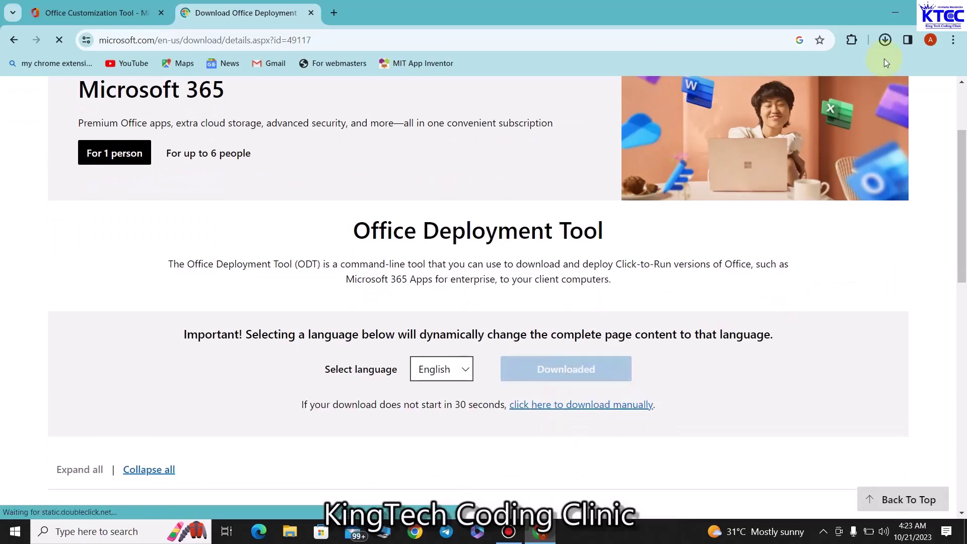
{"action": "left_click", "coordinate": [885, 45]}
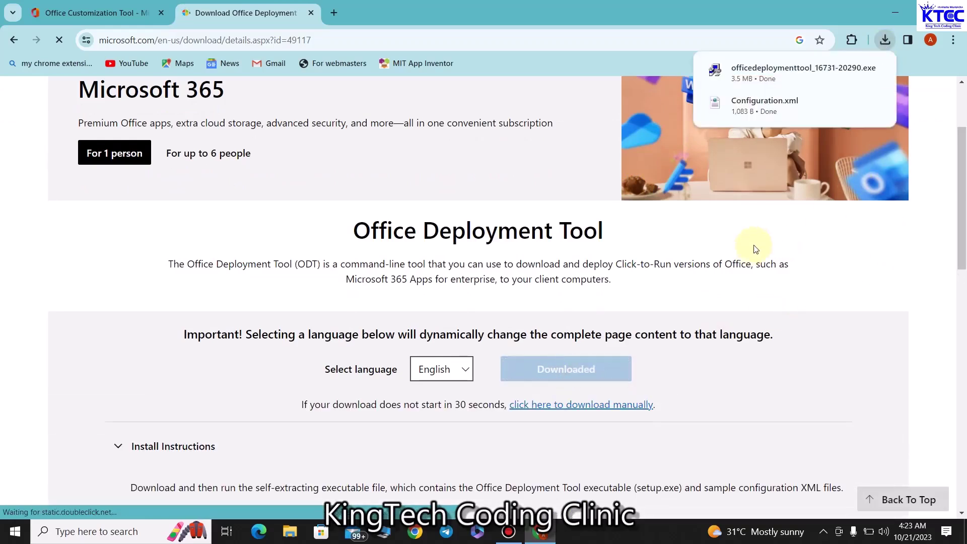
- Show Configuration.xml in Downloads and create a new folder named 'office 2021' there
{"action": "mouse_move", "coordinate": [852, 108]}
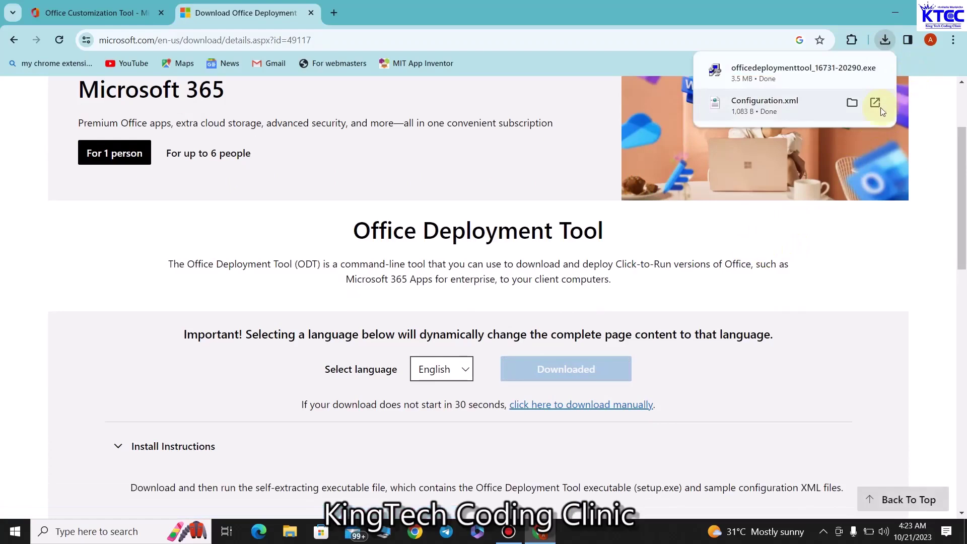
{"action": "left_click", "coordinate": [851, 104]}
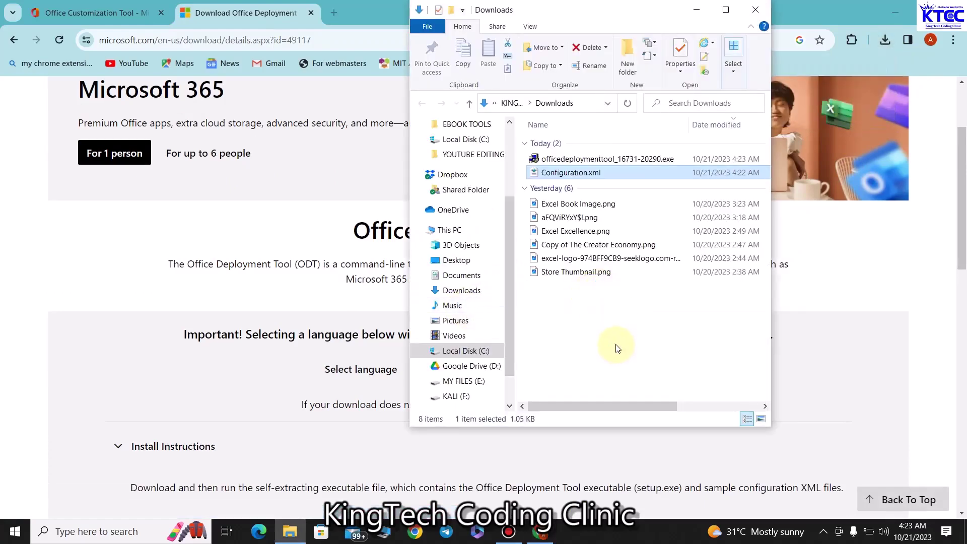
{"action": "left_click_drag", "start_coordinate": [613, 11], "coordinate": [487, 56]}
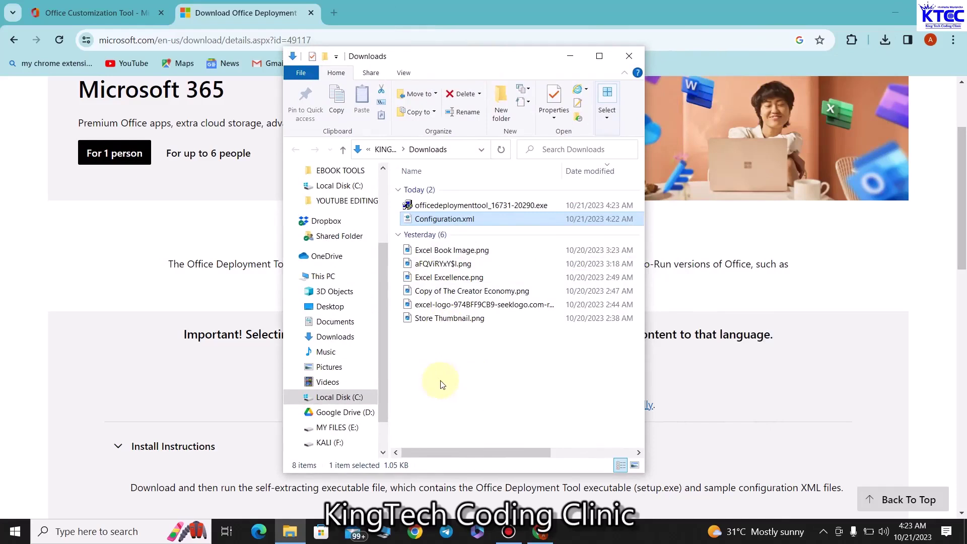
{"action": "left_click", "coordinate": [432, 361]}
{"action": "right_click", "coordinate": [432, 361]}
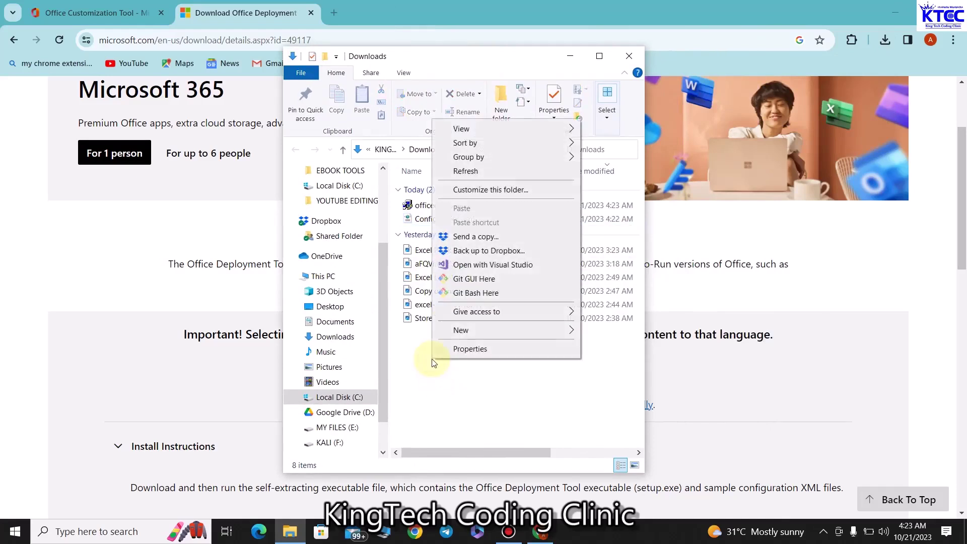
{"action": "mouse_move", "coordinate": [478, 330]}
{"action": "left_click", "coordinate": [610, 331]}
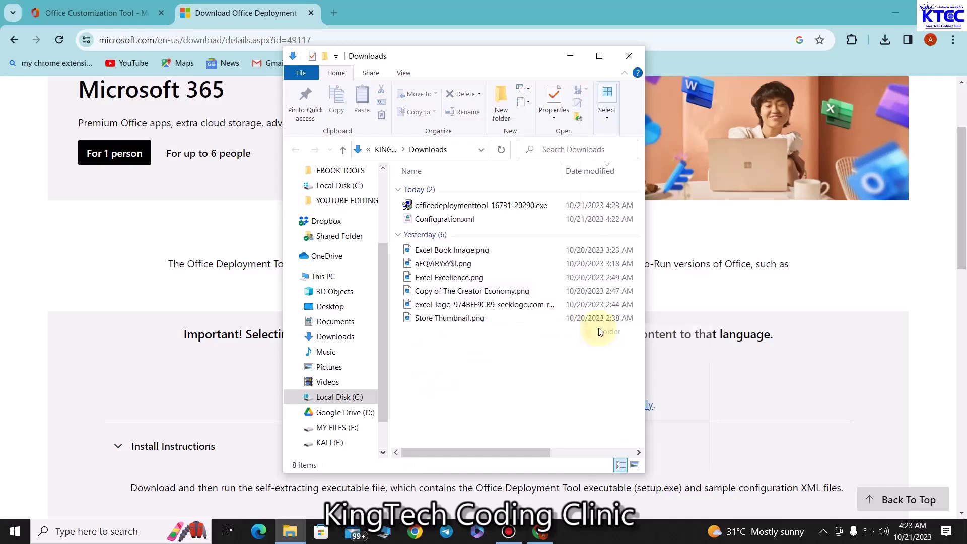
{"action": "type", "text": "of"}
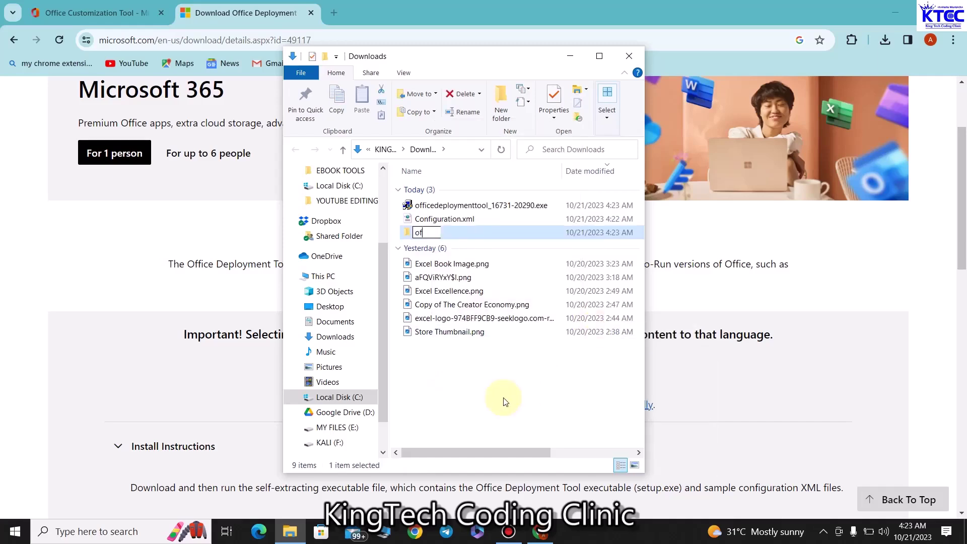
{"action": "type", "text": "fice 2021"}
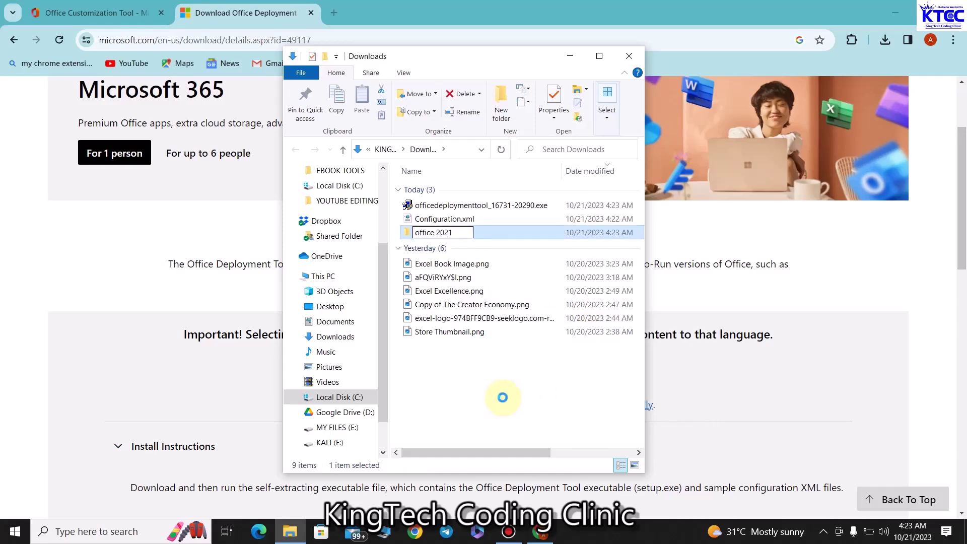
{"action": "left_click", "coordinate": [504, 401]}
{"action": "left_click_drag", "start_coordinate": [502, 401], "coordinate": [471, 358]}
- Move Configuration.xml and the Office Deployment Tool installer into the office 2021 folder
{"action": "left_click", "coordinate": [440, 205]}
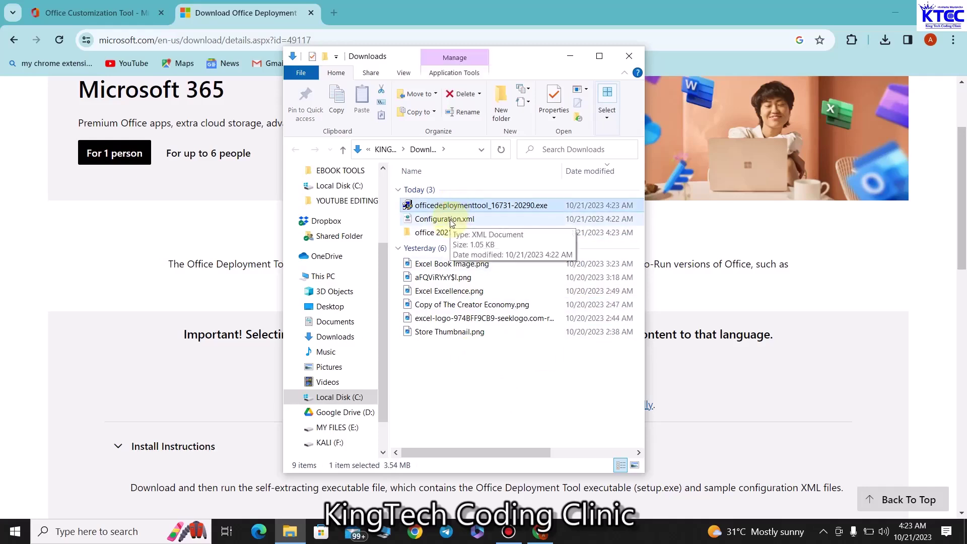
{"action": "left_click", "coordinate": [450, 220], "text": "ctrl"}
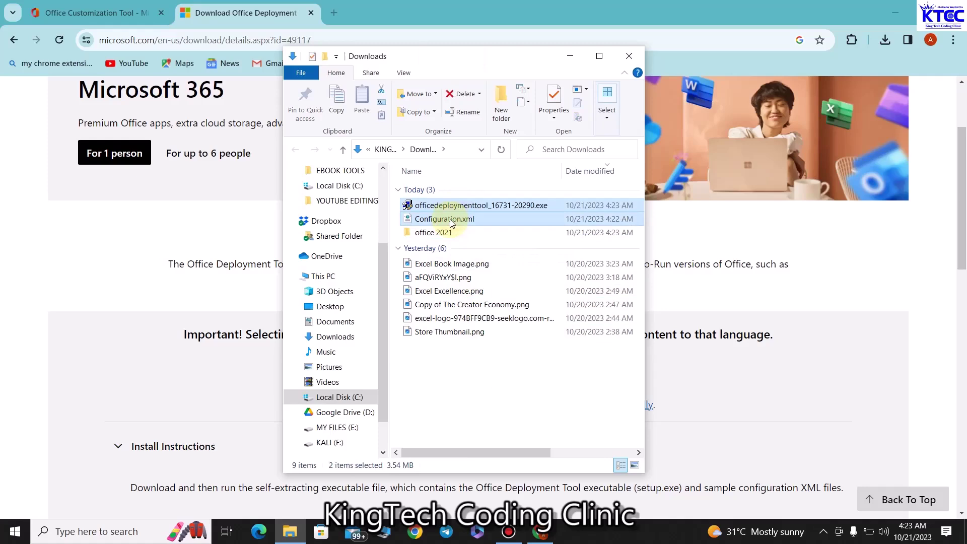
{"action": "double_click", "coordinate": [437, 233]}
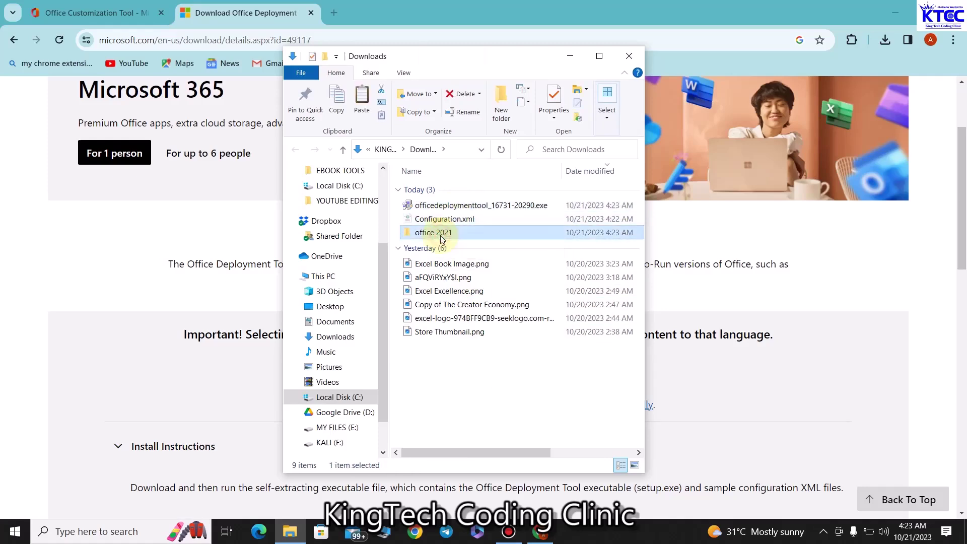
{"action": "right_click", "coordinate": [434, 221]}
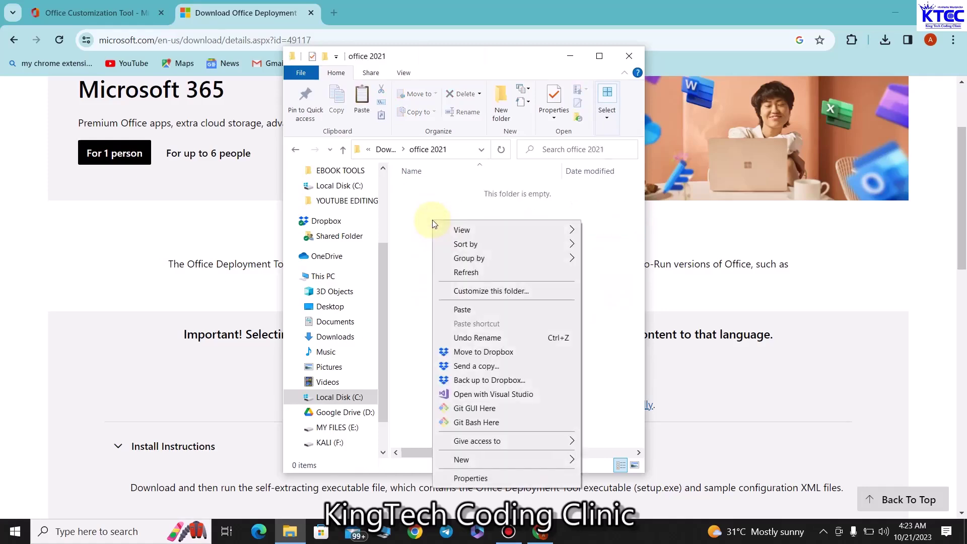
{"action": "left_click", "coordinate": [474, 312]}
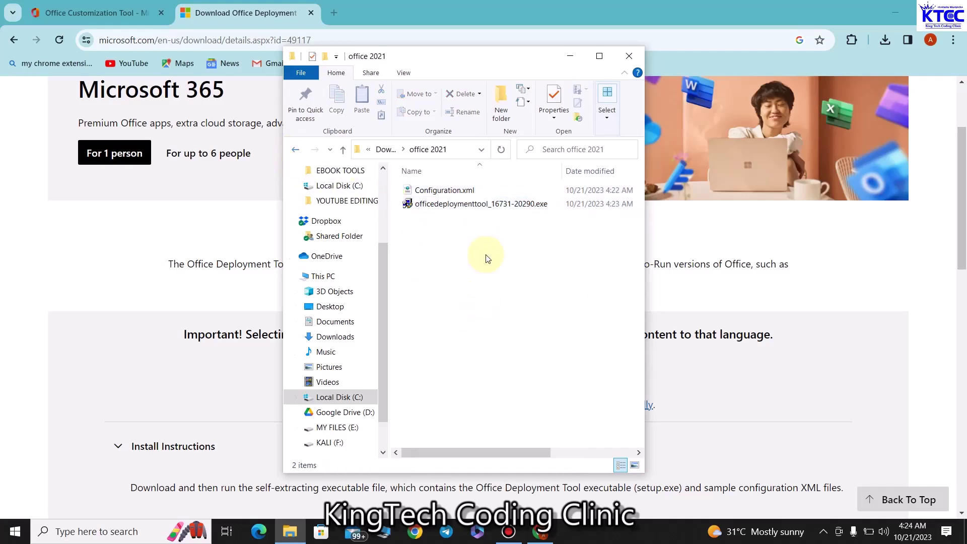
{"action": "double_click", "coordinate": [443, 206]}
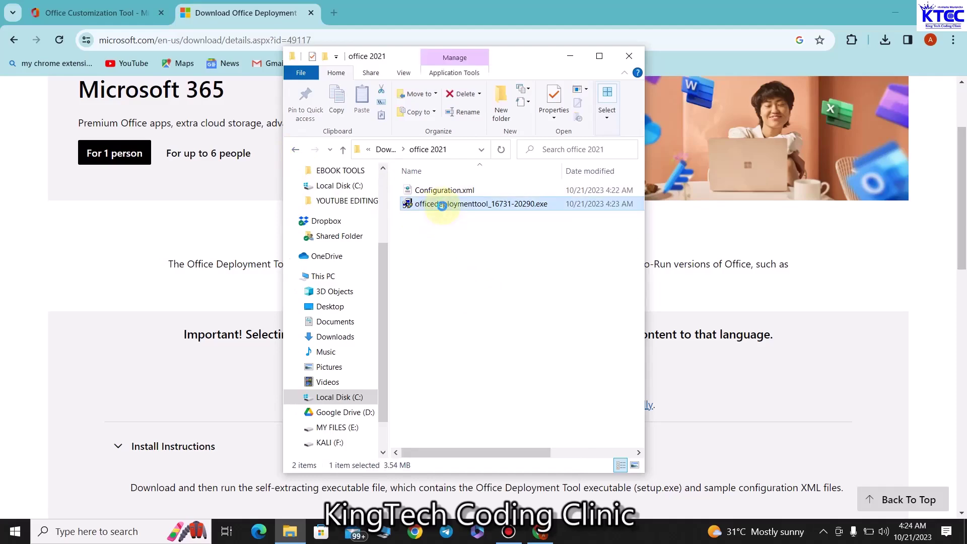
- Run the Office Deployment Tool installer as administrator and accept its license terms
{"action": "right_click", "coordinate": [443, 206]}
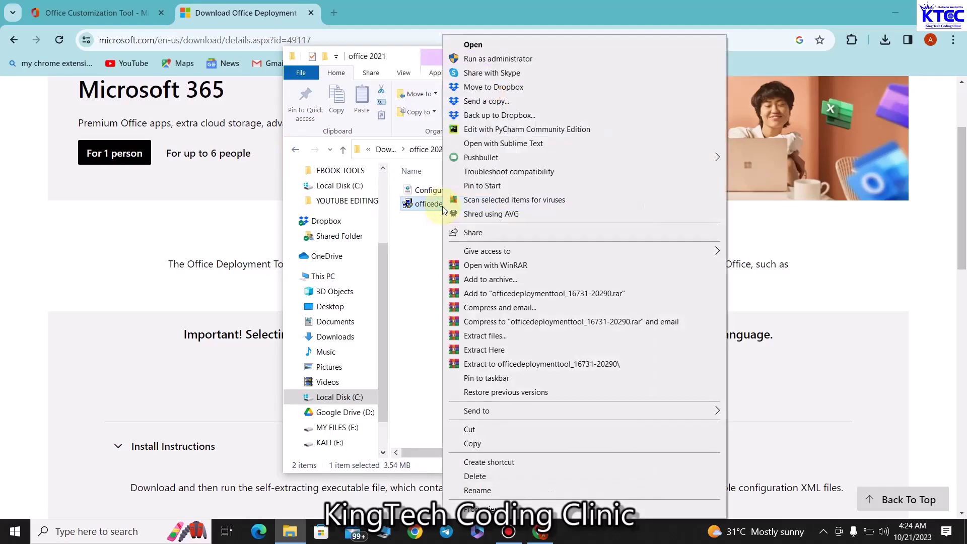
{"action": "left_click", "coordinate": [501, 59]}
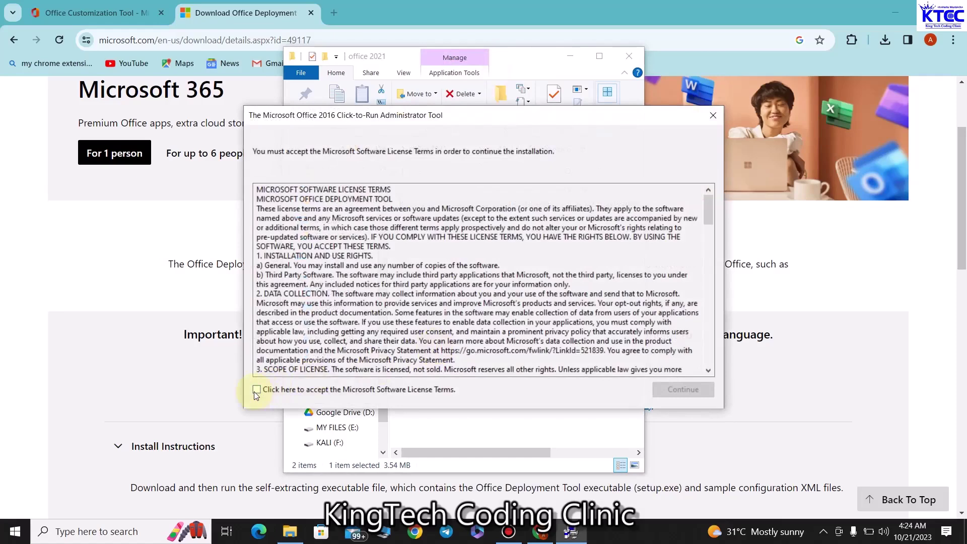
{"action": "left_click", "coordinate": [255, 391]}
{"action": "left_click", "coordinate": [682, 389]}
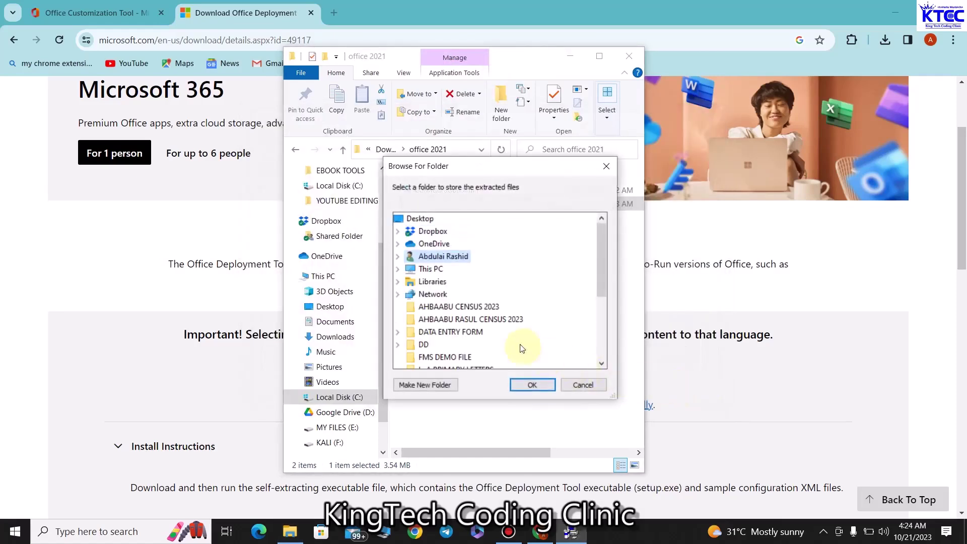
- Extract the files to This PC > Downloads > office 2021 and dismiss the success message
{"action": "scroll", "coordinate": [506, 275], "scroll_direction": "down", "scroll_amount": 1}
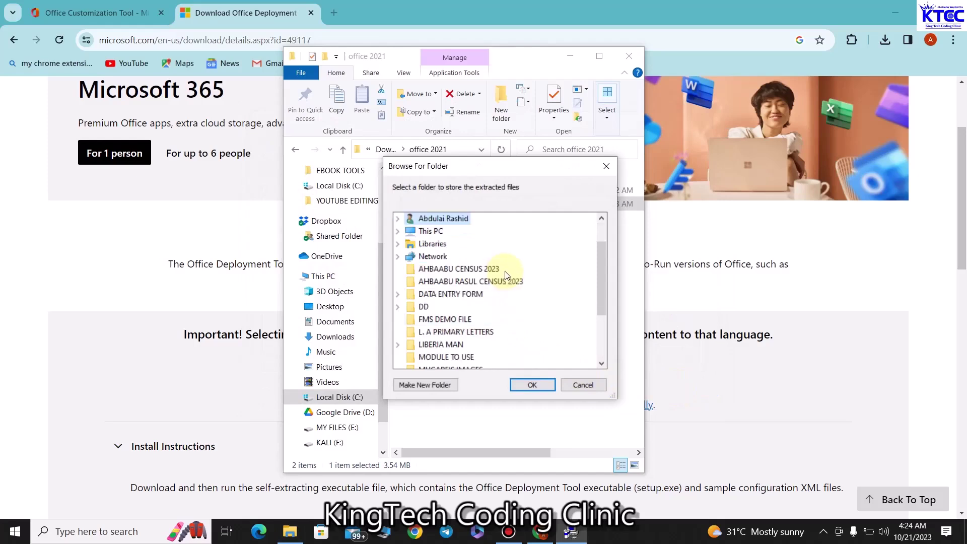
{"action": "scroll", "coordinate": [506, 275], "scroll_direction": "down", "scroll_amount": 2}
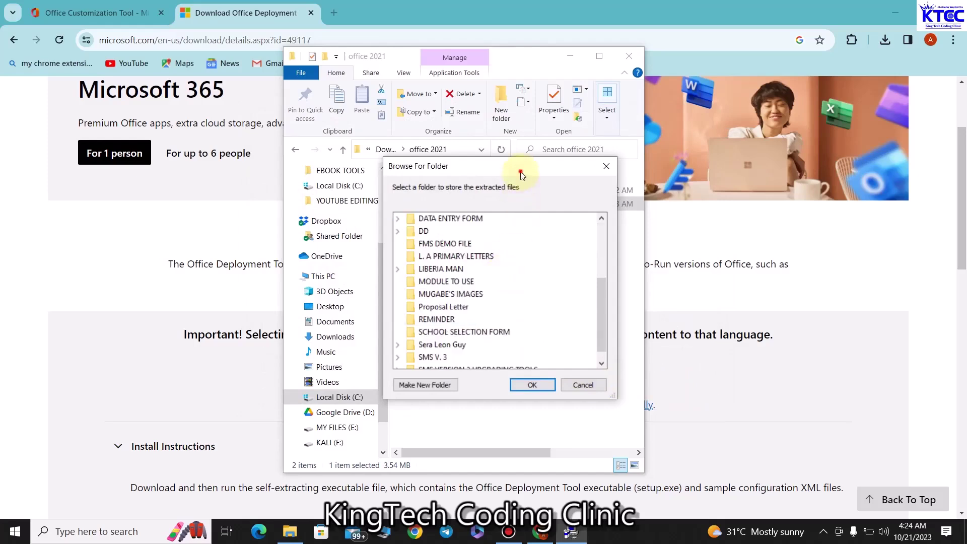
{"action": "left_click_drag", "start_coordinate": [521, 175], "coordinate": [488, 199]}
{"action": "scroll", "coordinate": [469, 309], "scroll_direction": "up", "scroll_amount": 3}
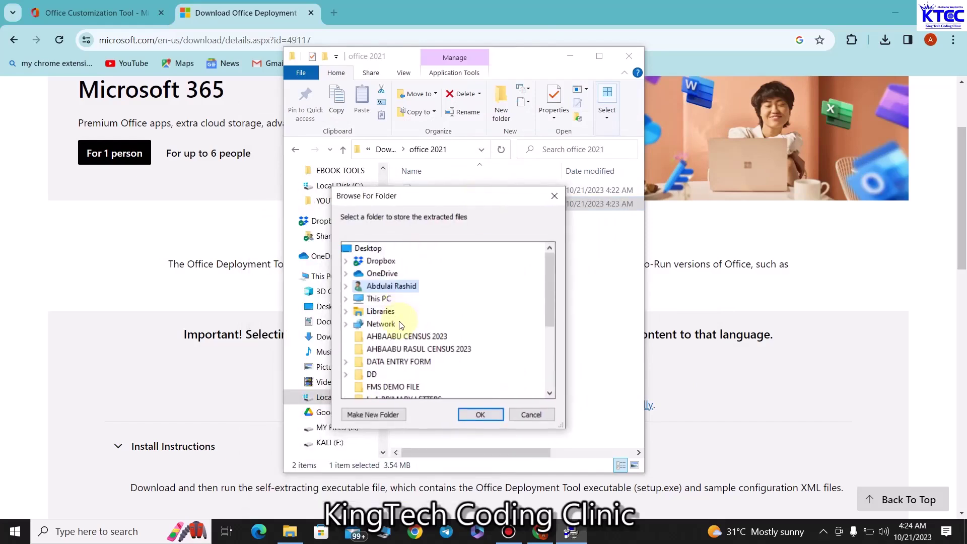
{"action": "scroll", "coordinate": [401, 325], "scroll_direction": "down", "scroll_amount": 4}
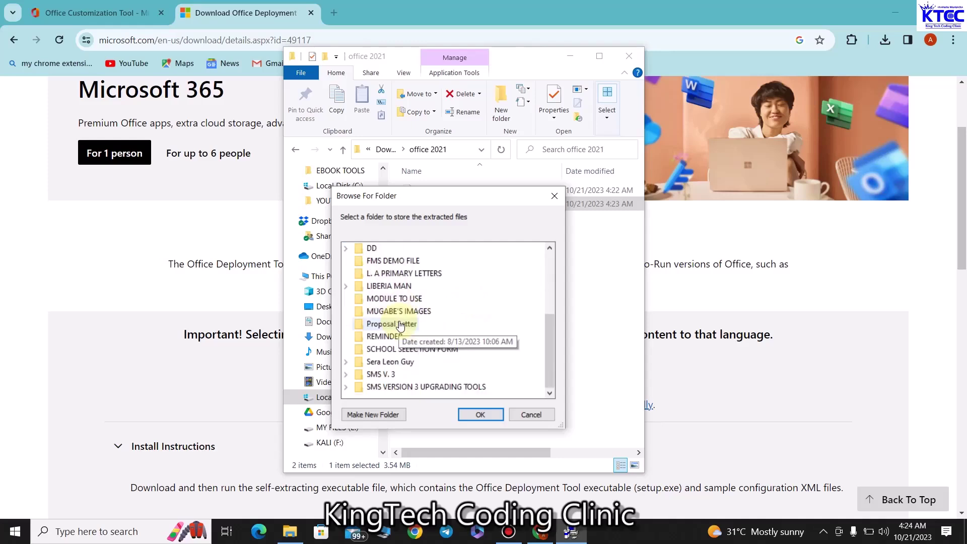
{"action": "scroll", "coordinate": [401, 325], "scroll_direction": "up", "scroll_amount": 4}
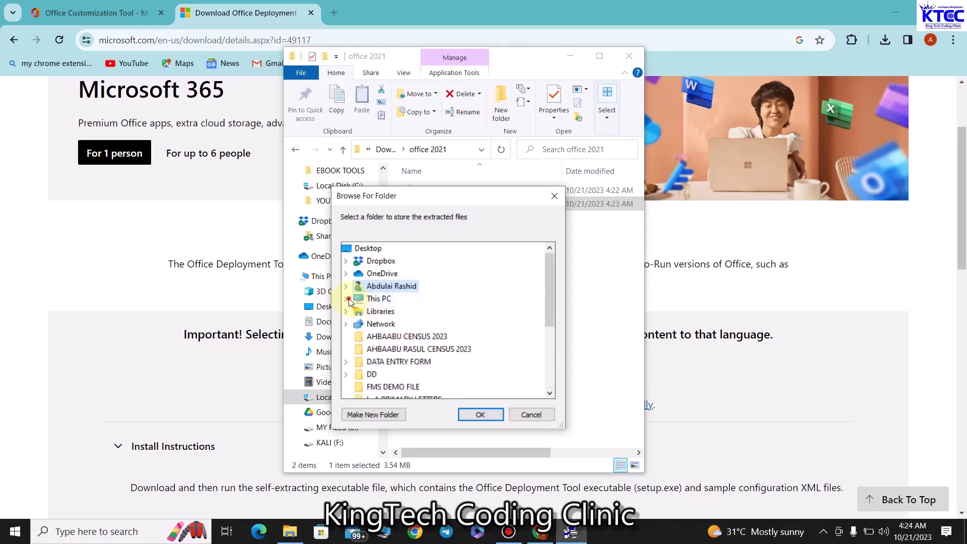
{"action": "left_click", "coordinate": [347, 298]}
{"action": "left_click", "coordinate": [401, 300]}
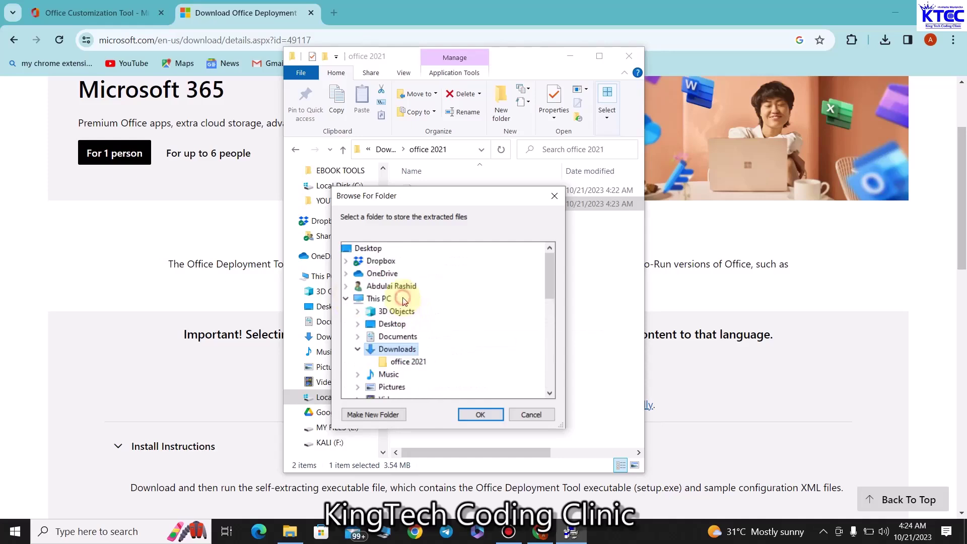
{"action": "left_click", "coordinate": [408, 364]}
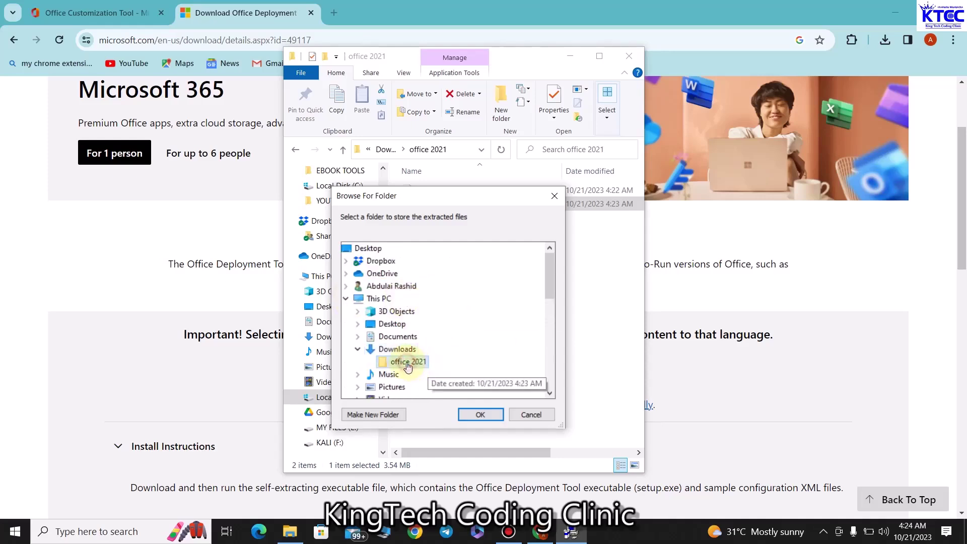
{"action": "left_click", "coordinate": [467, 413]}
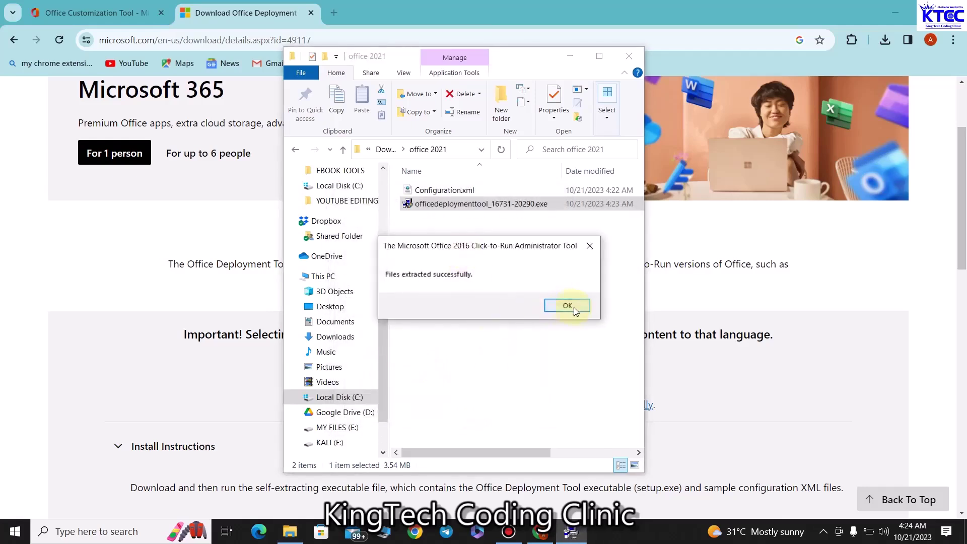
{"action": "left_click", "coordinate": [570, 306]}
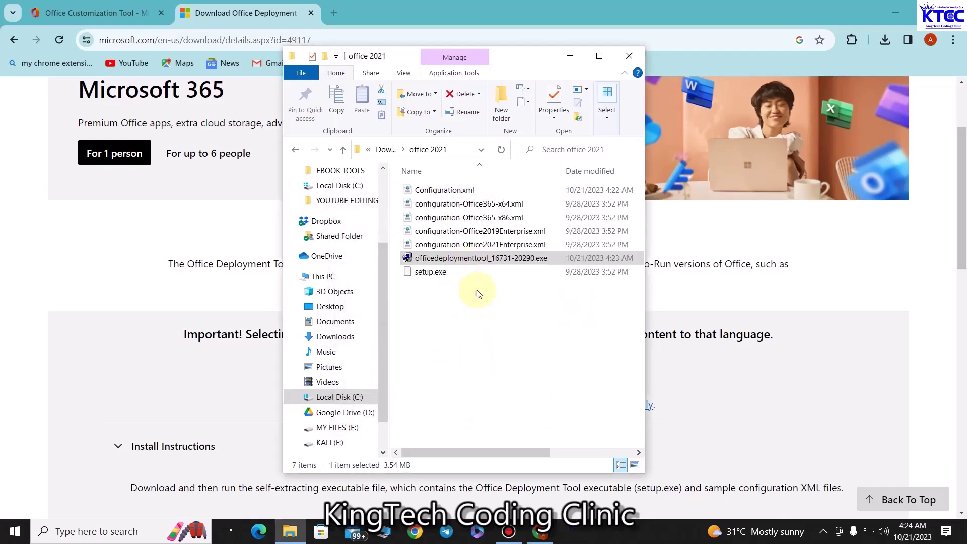
- Return to Downloads and copy the office 2021 folder
{"action": "left_click", "coordinate": [471, 308]}
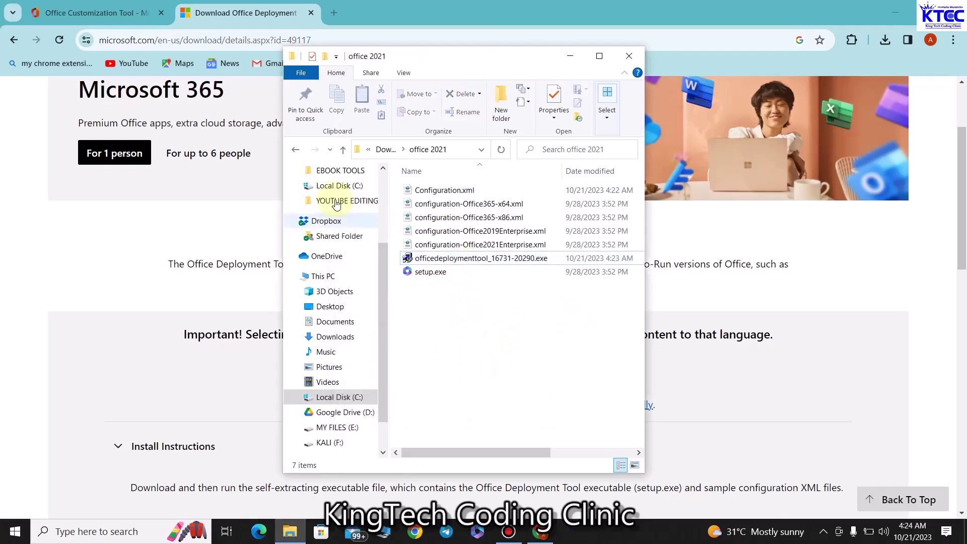
{"action": "left_click", "coordinate": [295, 150]}
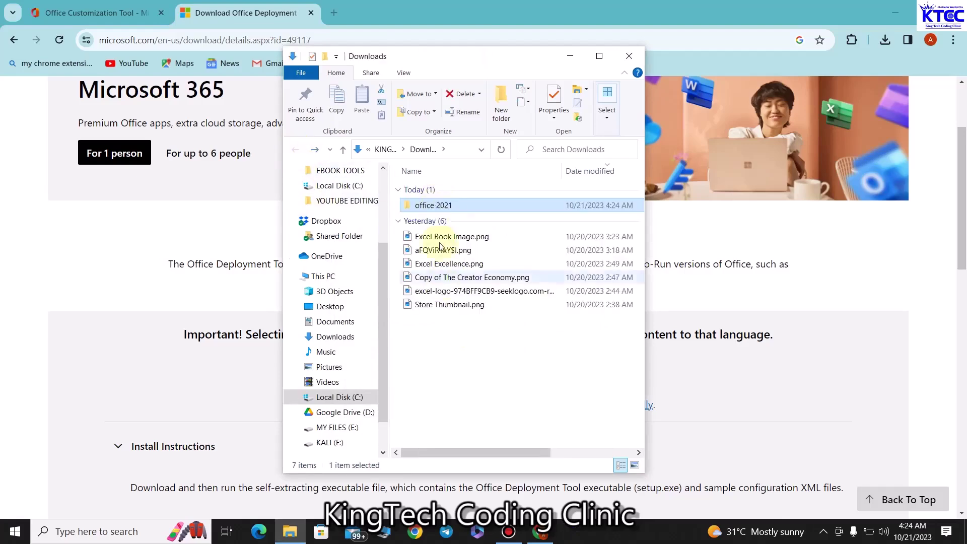
{"action": "right_click", "coordinate": [447, 205]}
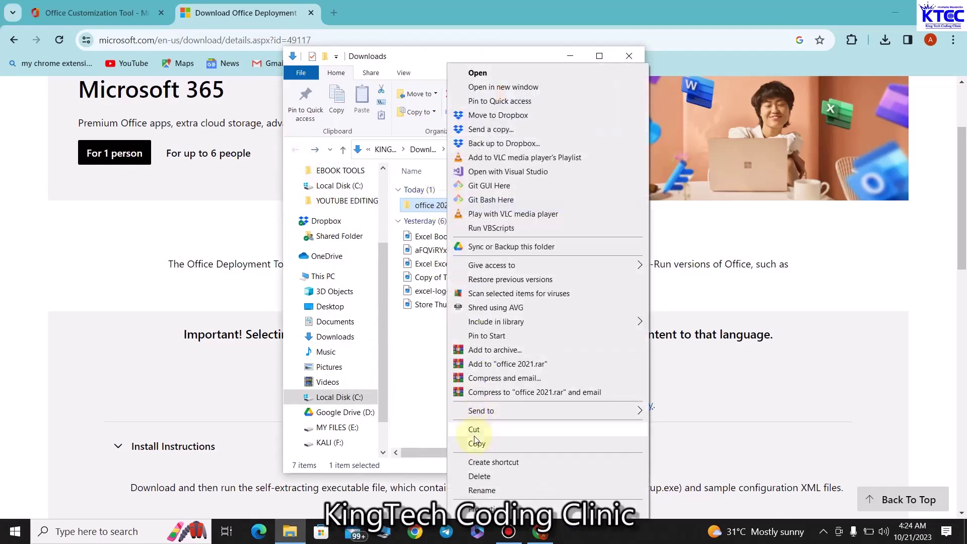
{"action": "left_click", "coordinate": [477, 443]}
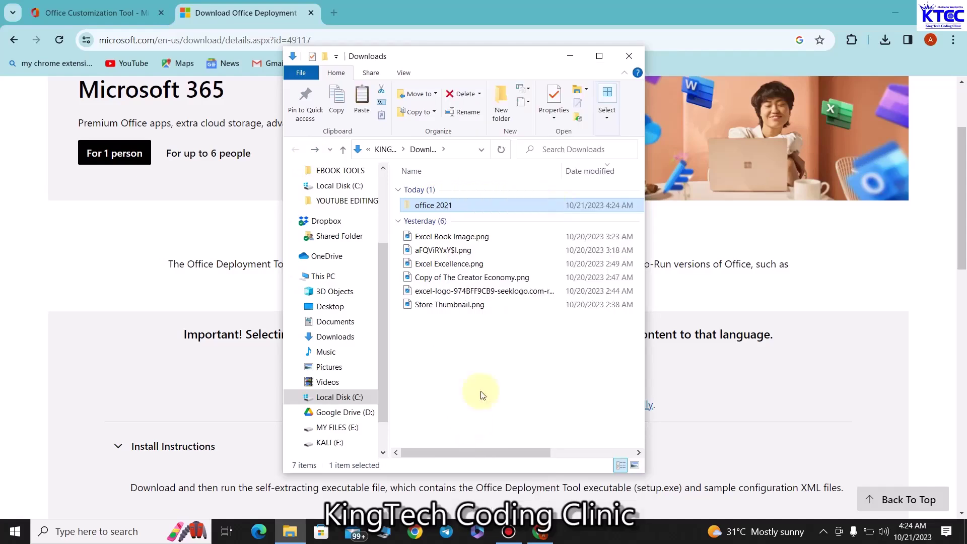
- Paste office 2021 onto Local Disk (C:), check its files, and minimize Explorer
{"action": "left_click", "coordinate": [570, 56]}
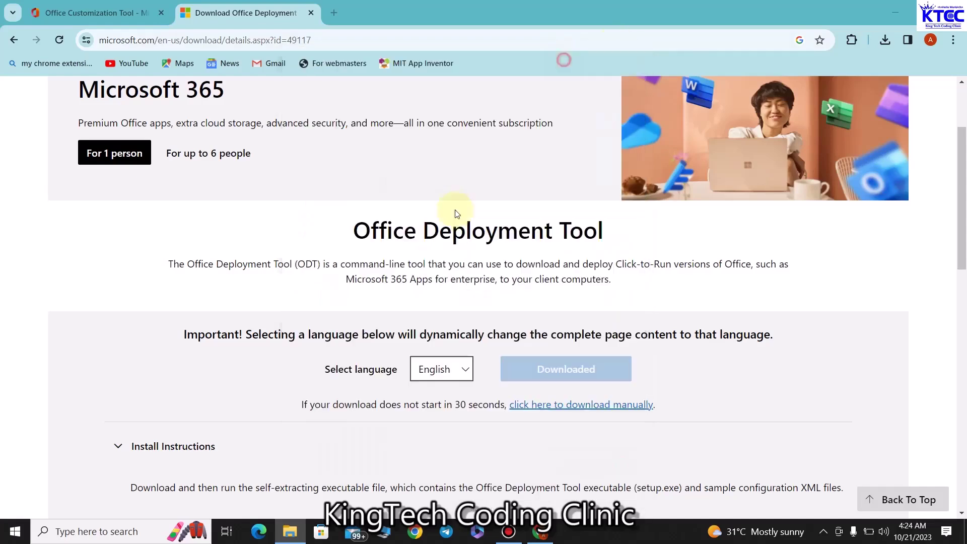
{"action": "left_click", "coordinate": [382, 537]}
{"action": "scroll", "coordinate": [489, 307], "scroll_direction": "down", "scroll_amount": 3}
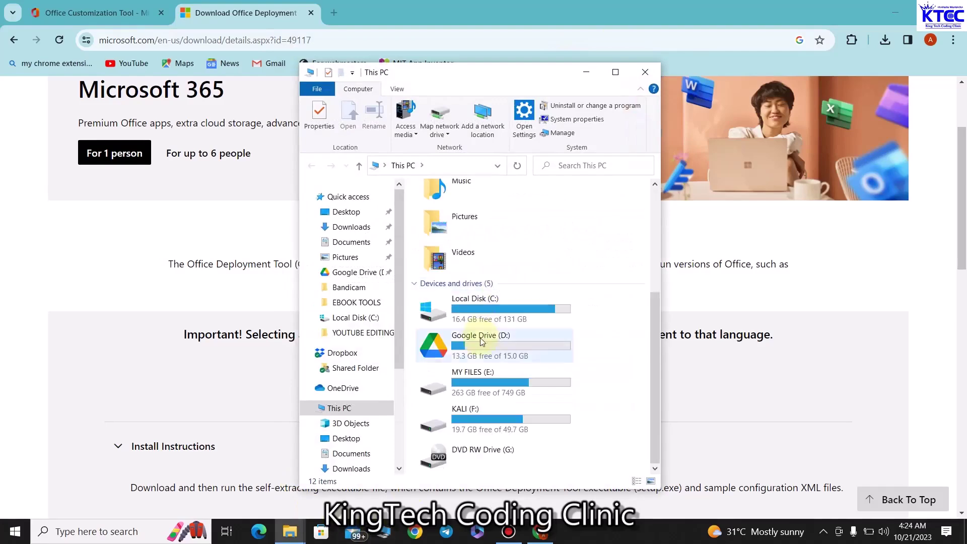
{"action": "double_click", "coordinate": [488, 306]}
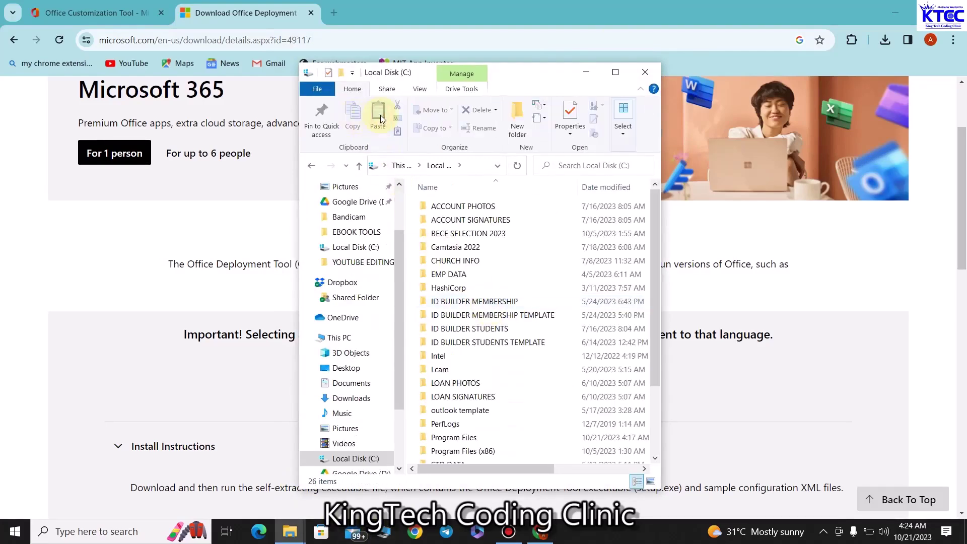
{"action": "left_click", "coordinate": [379, 118]}
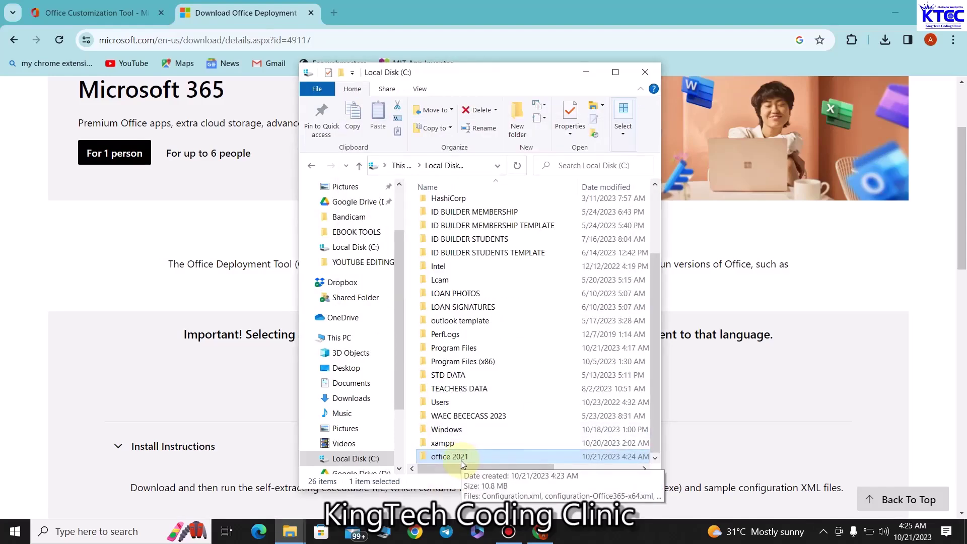
{"action": "double_click", "coordinate": [461, 458]}
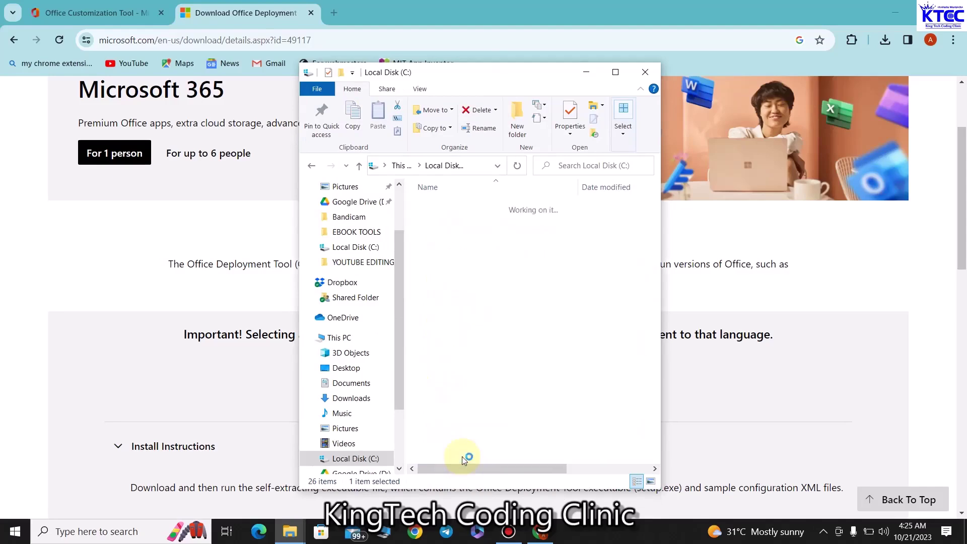
{"action": "left_click", "coordinate": [312, 165]}
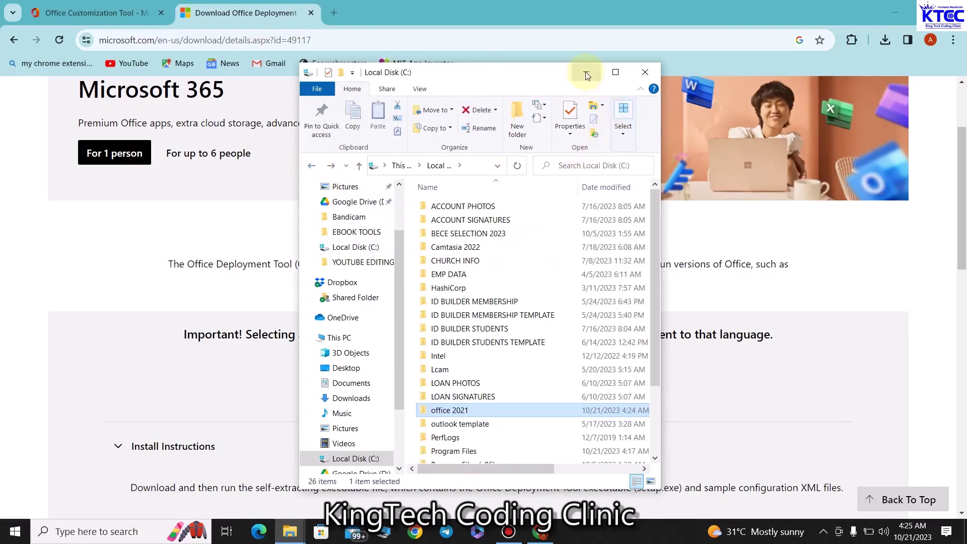
{"action": "double_click", "coordinate": [438, 411]}
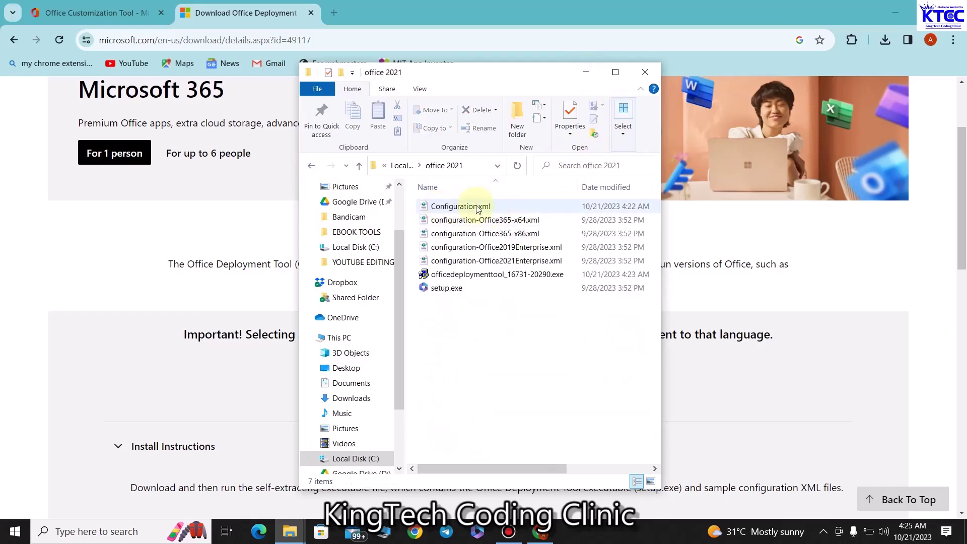
{"action": "left_click", "coordinate": [309, 167]}
{"action": "left_click", "coordinate": [586, 72]}
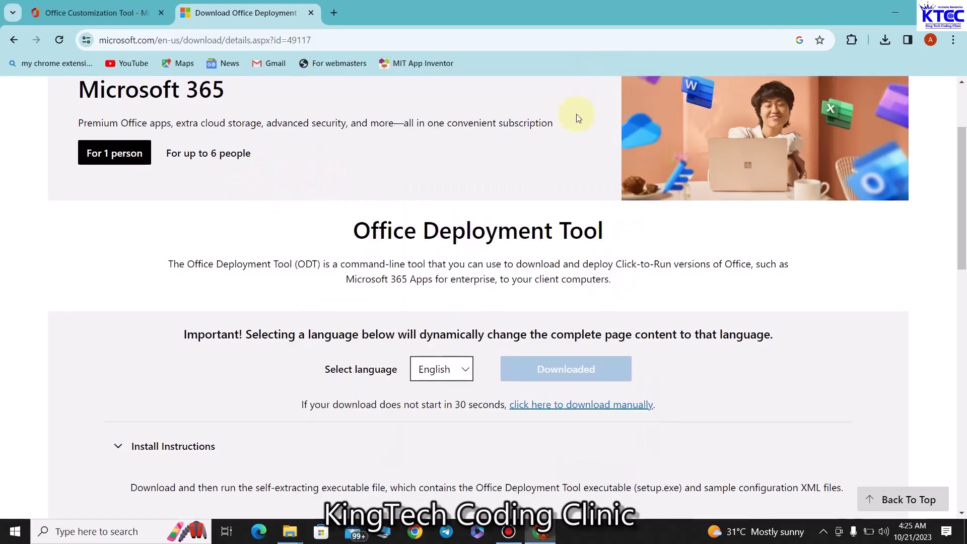
- Search Windows for cmd and run Command Prompt as administrator
{"action": "left_click", "coordinate": [104, 532]}
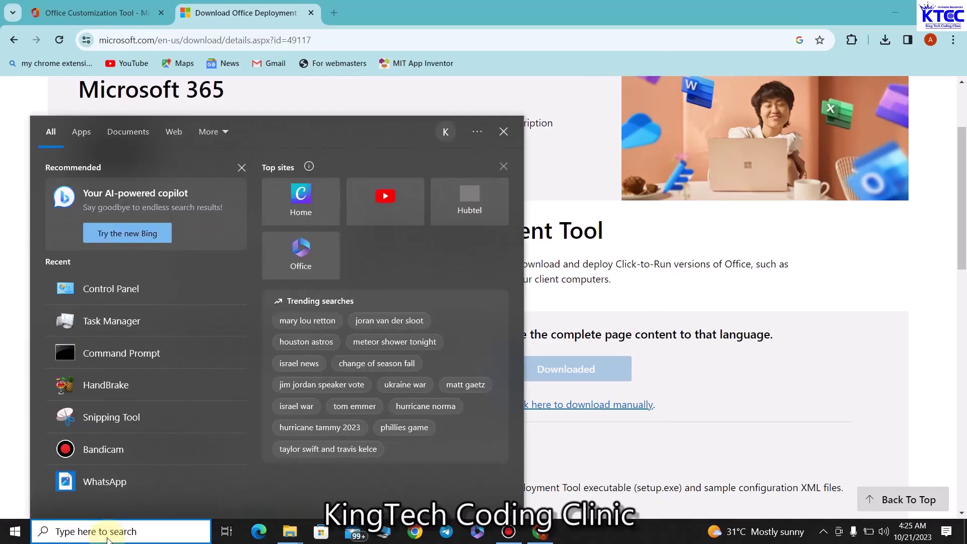
{"action": "type", "text": "cmd"}
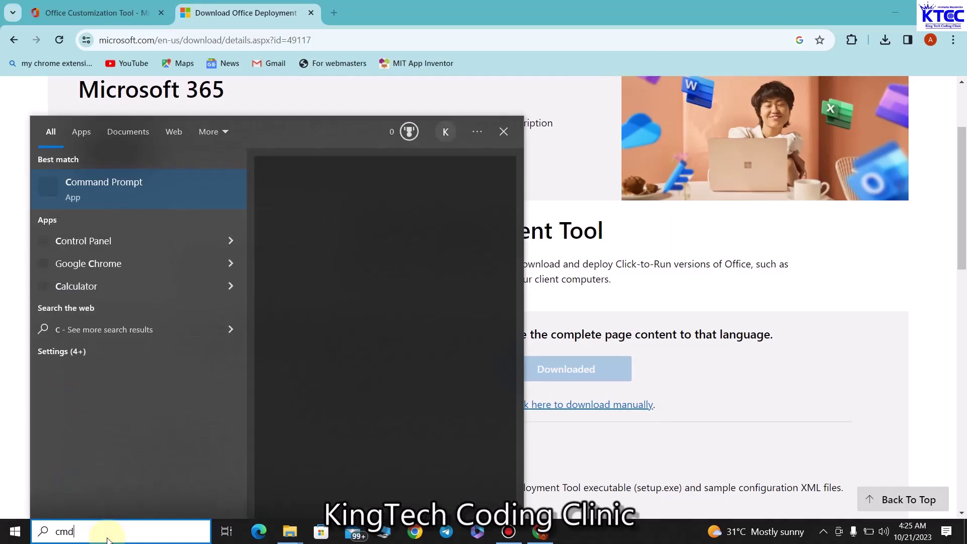
{"action": "right_click", "coordinate": [138, 188]}
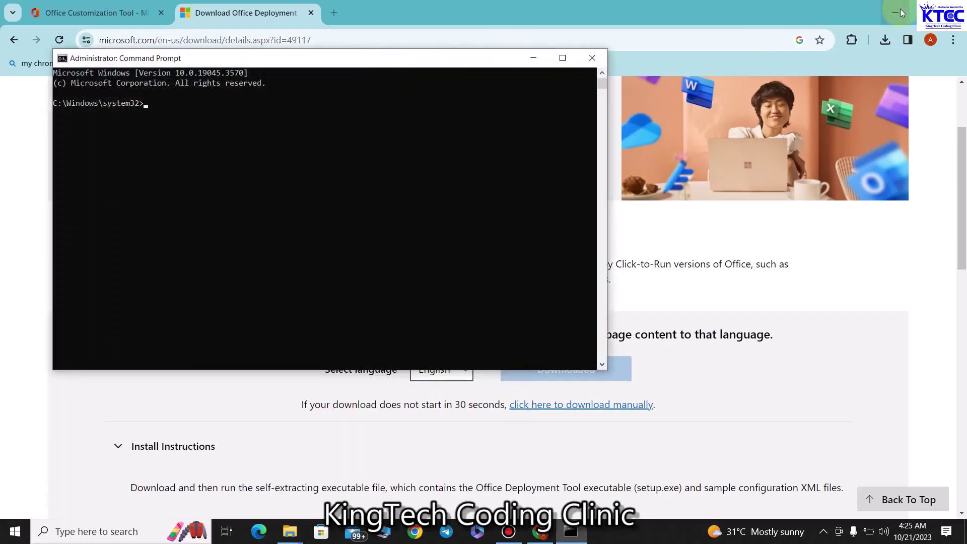
- Open Comands.txt from the desktop and move the Command Prompt window to the top
{"action": "left_click", "coordinate": [901, 14]}
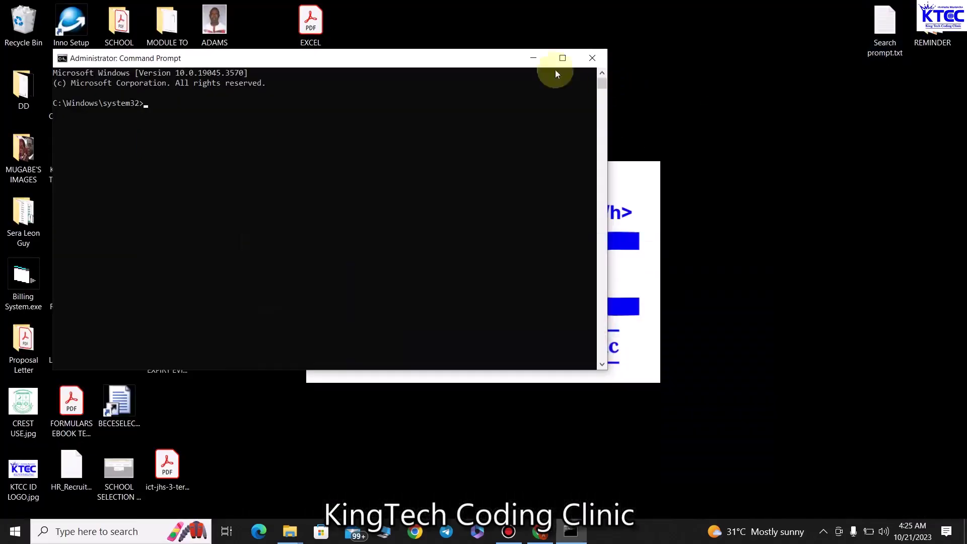
{"action": "left_click_drag", "start_coordinate": [488, 58], "coordinate": [404, 190]}
{"action": "double_click", "coordinate": [506, 91]}
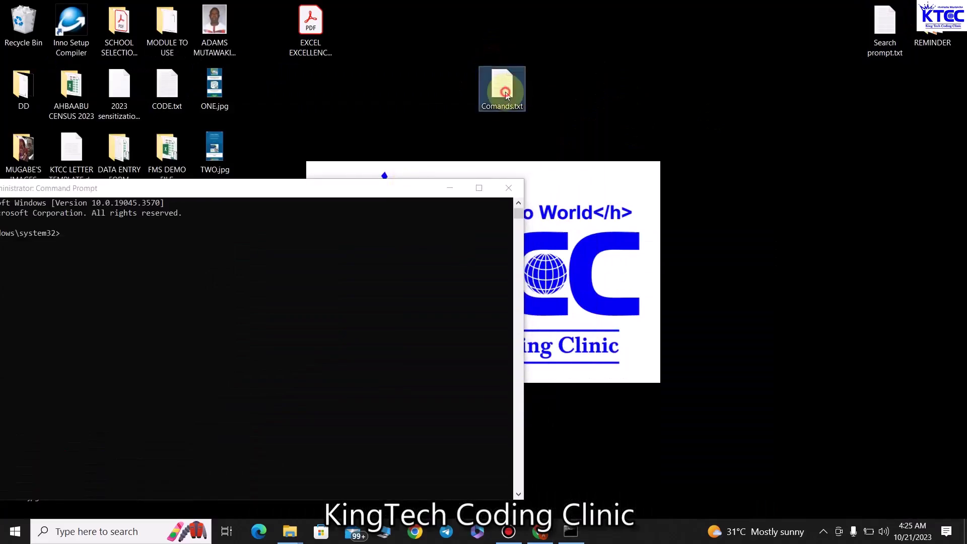
{"action": "left_click_drag", "start_coordinate": [414, 193], "coordinate": [596, 16]}
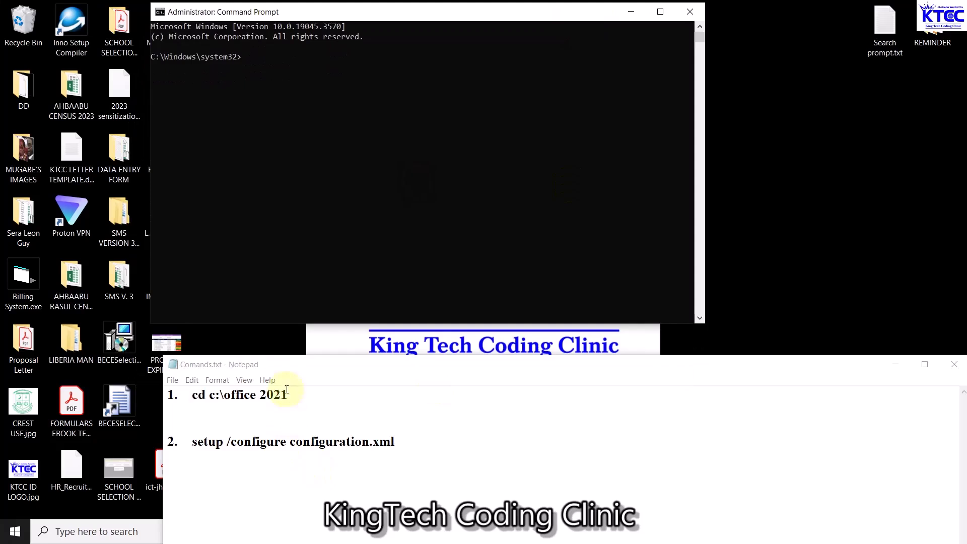
- Change the Command Prompt directory to c:\office 2021 using the cd line from the notes
{"action": "left_click_drag", "start_coordinate": [298, 397], "coordinate": [191, 396]}
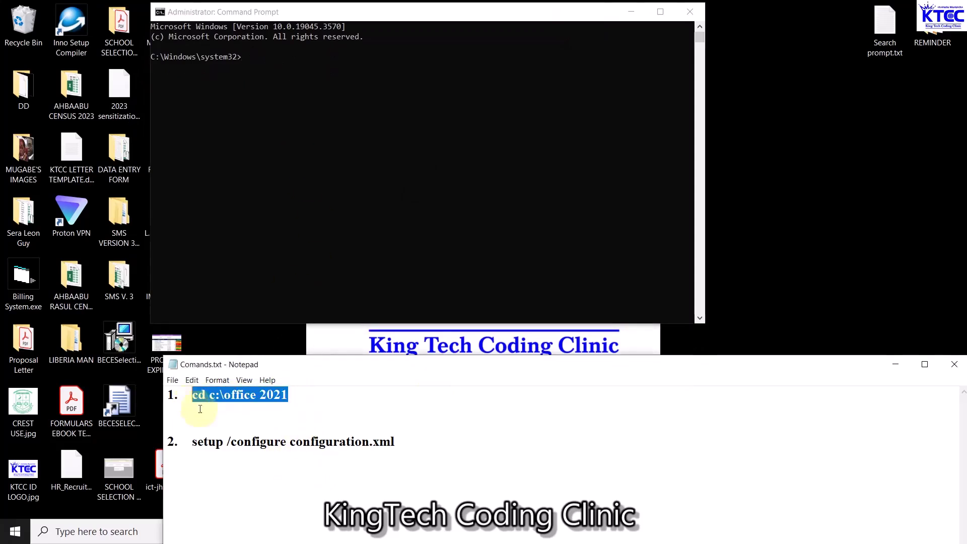
{"action": "left_click", "coordinate": [257, 57]}
{"action": "key", "text": "ctrl+v"}
{"action": "key", "text": "Return"}
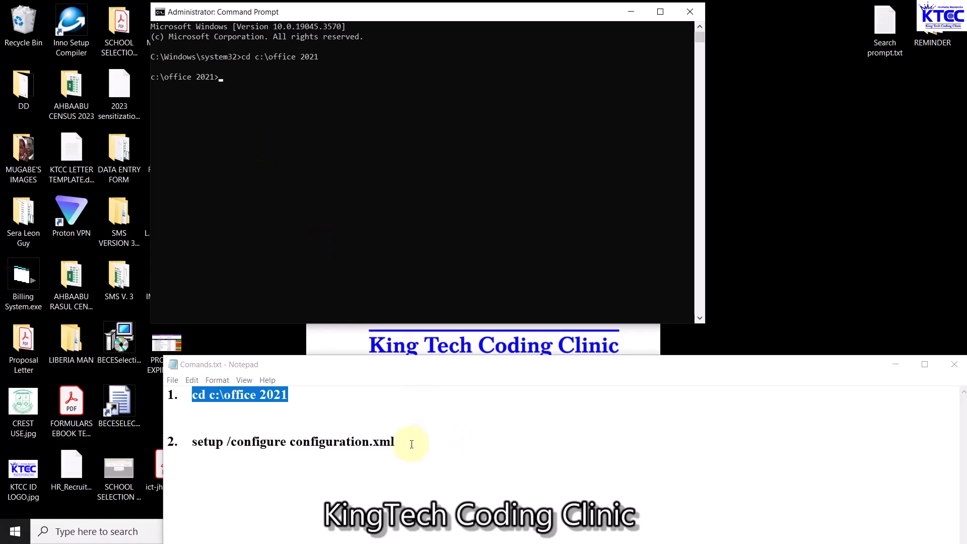
- Run setup /configure configuration.xml to start the Office installation
{"action": "left_click_drag", "start_coordinate": [399, 441], "coordinate": [190, 453]}
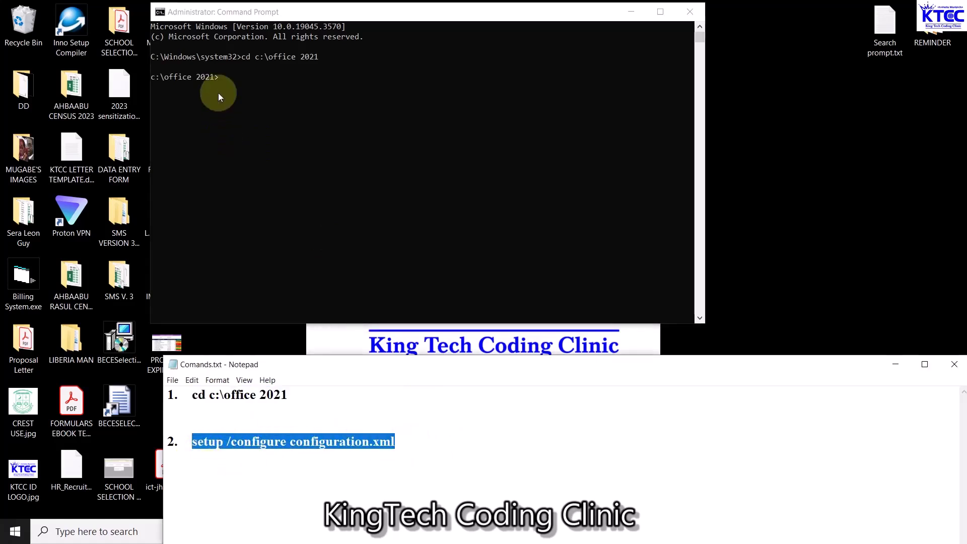
{"action": "left_click", "coordinate": [228, 77]}
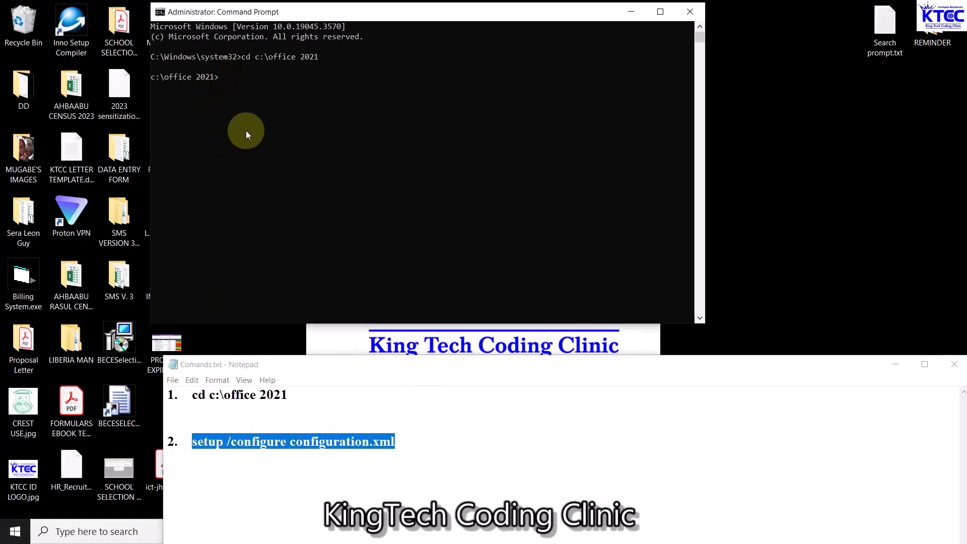
{"action": "key", "text": "ctrl+v"}
{"action": "key", "text": "Return"}
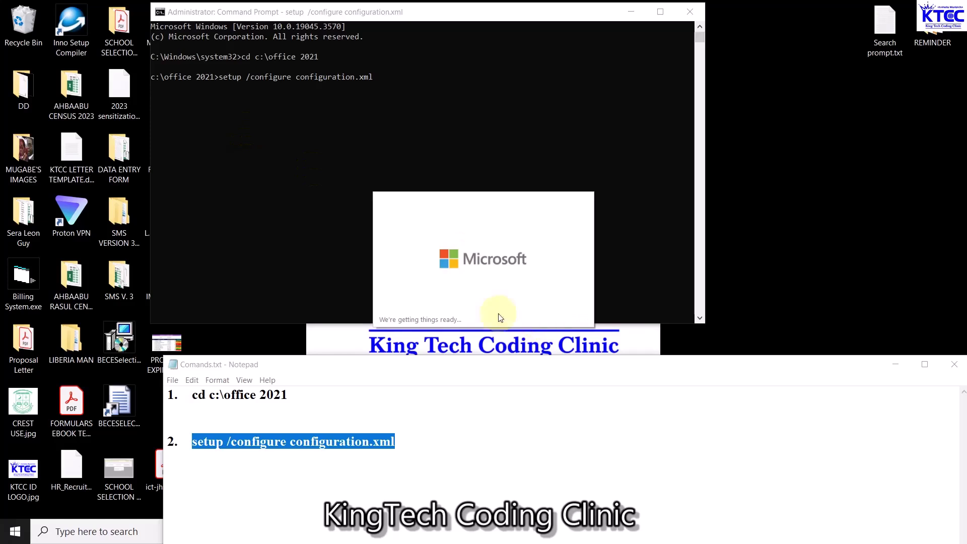
- Hide the Comands.txt notes, wait for the install, and close the 'Office is installed now' message
{"action": "left_click", "coordinate": [891, 364]}
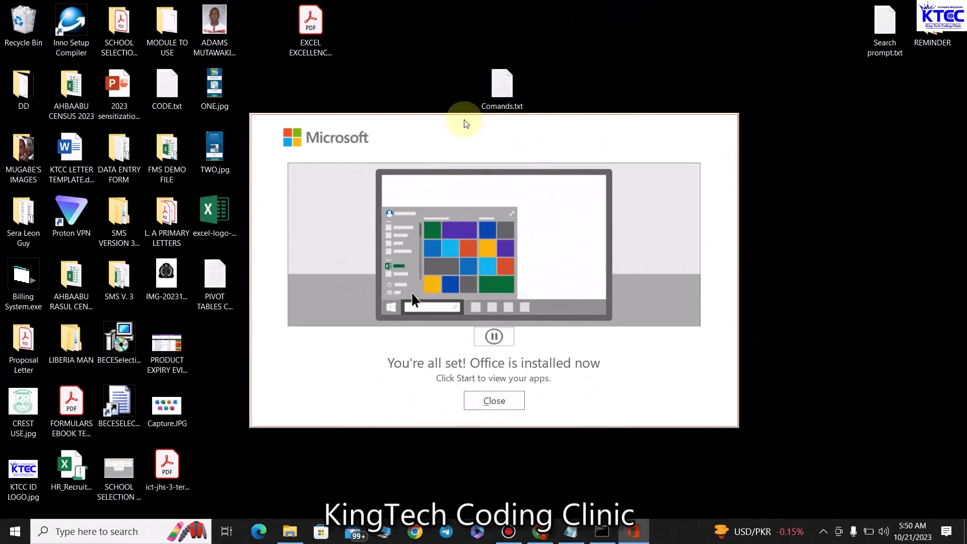
{"action": "left_click", "coordinate": [466, 134]}
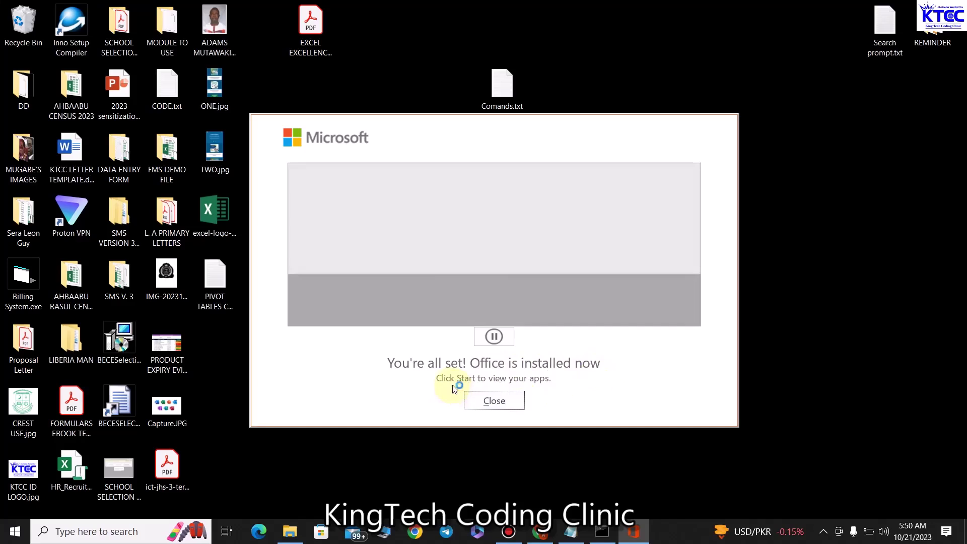
{"action": "left_click", "coordinate": [497, 401]}
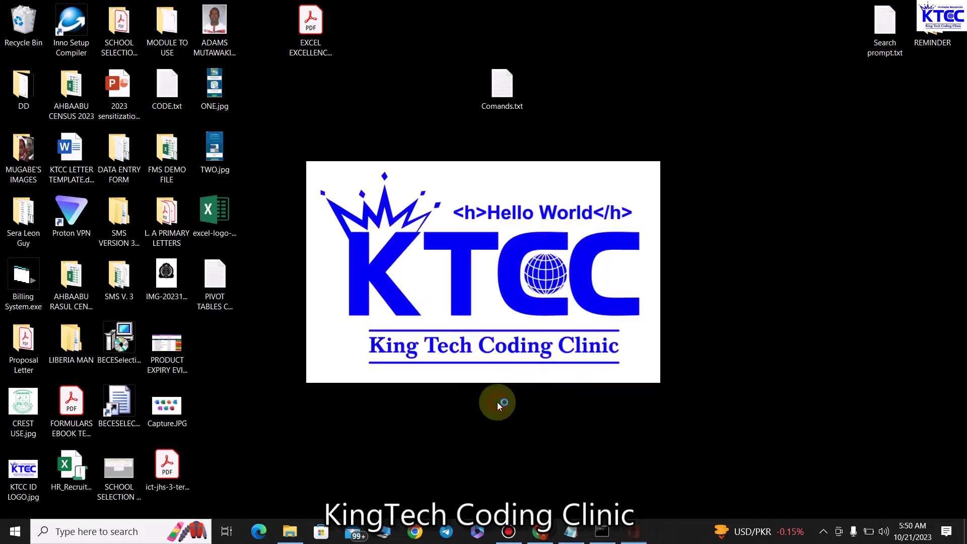
- Launch Excel from search, dismiss the missing-file error, and create a blank workbook
{"action": "left_click", "coordinate": [105, 533]}
{"action": "type", "text": "EXCel"}
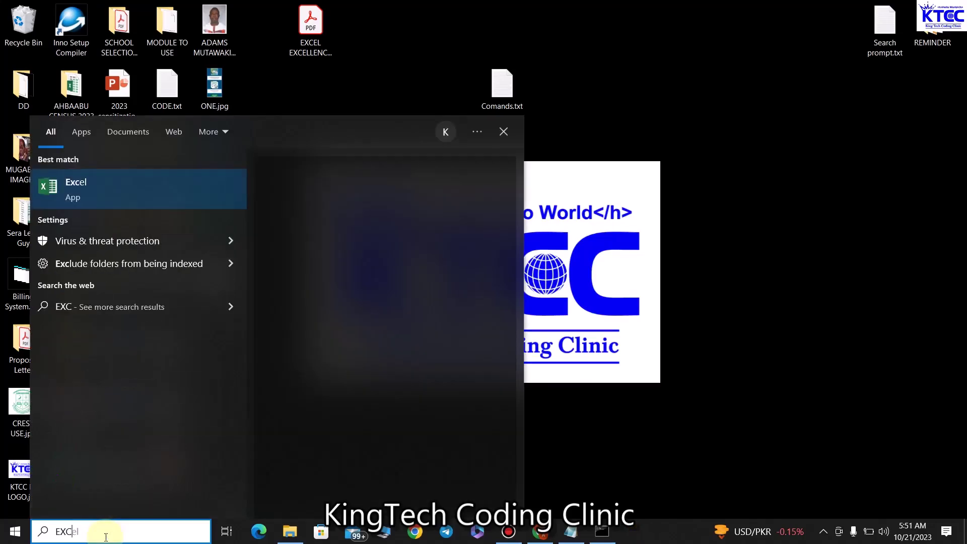
{"action": "left_click", "coordinate": [105, 199]}
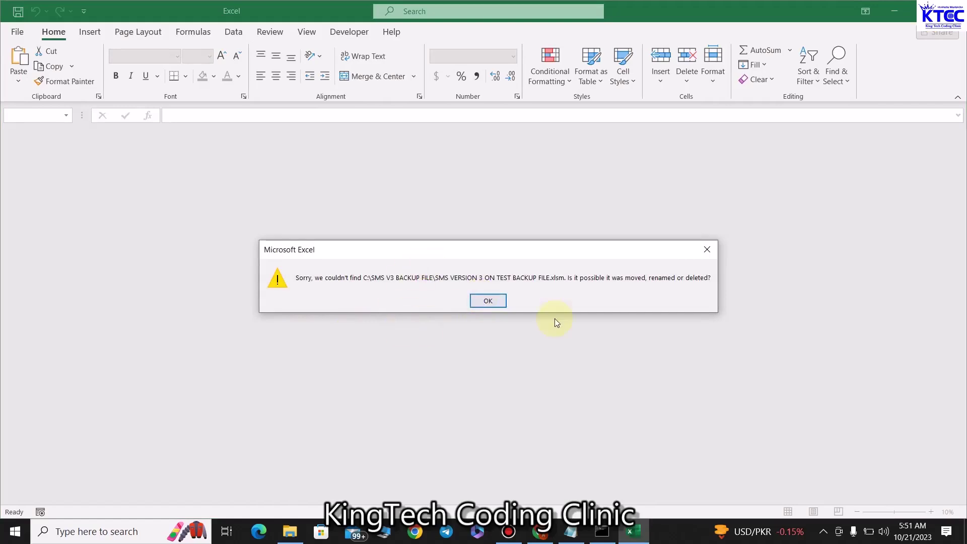
{"action": "left_click", "coordinate": [488, 301]}
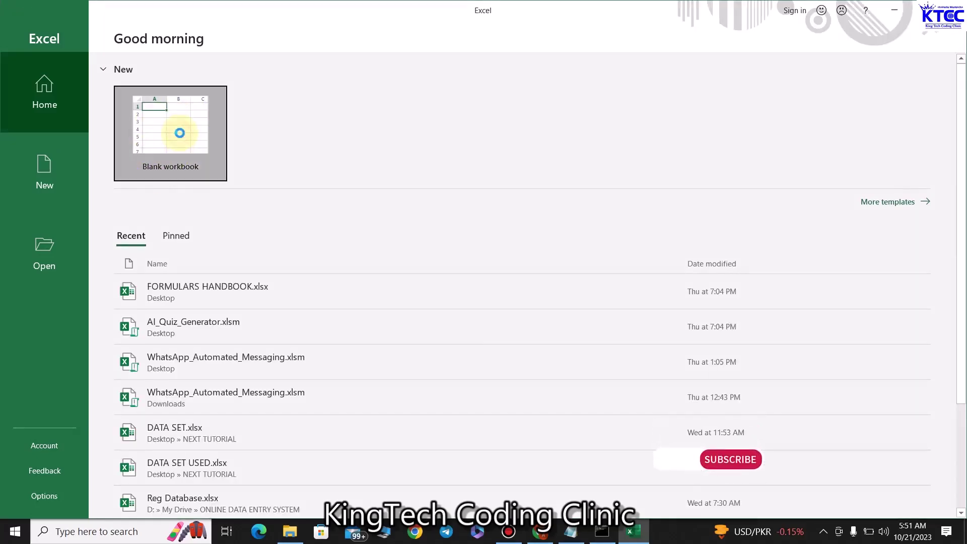
{"action": "left_click", "coordinate": [179, 133]}
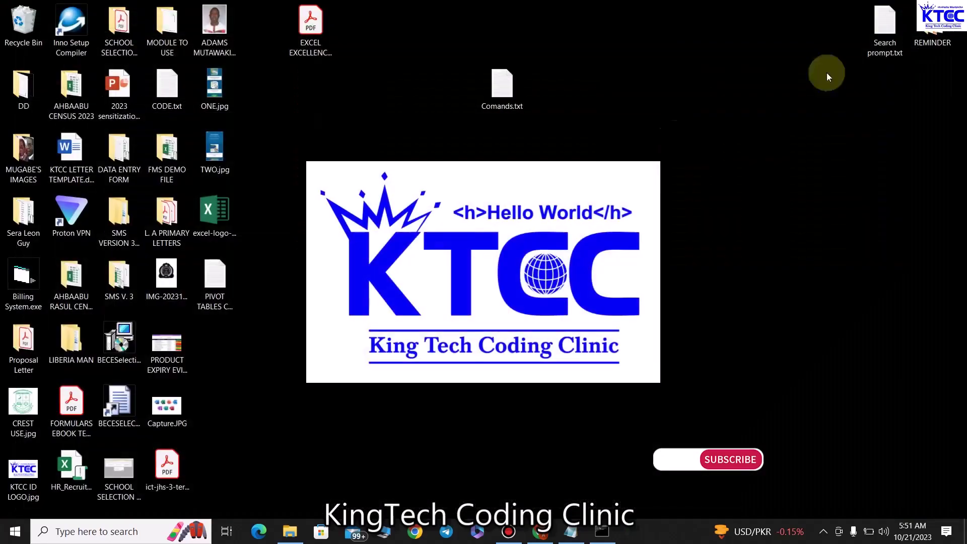
- Launch Access from search and create the blank database Database1.accdb
{"action": "left_click", "coordinate": [126, 532]}
{"action": "type", "text": "ACCE"}
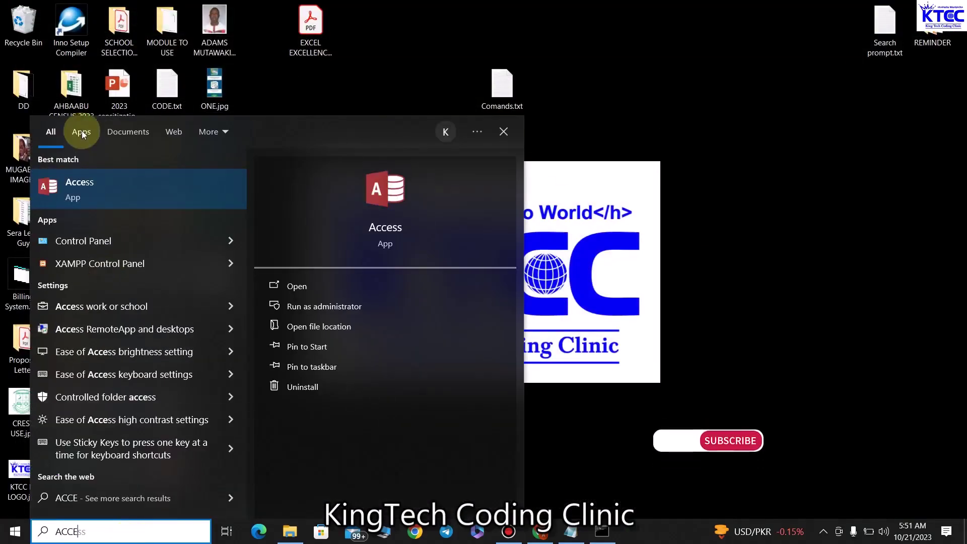
{"action": "left_click", "coordinate": [104, 179]}
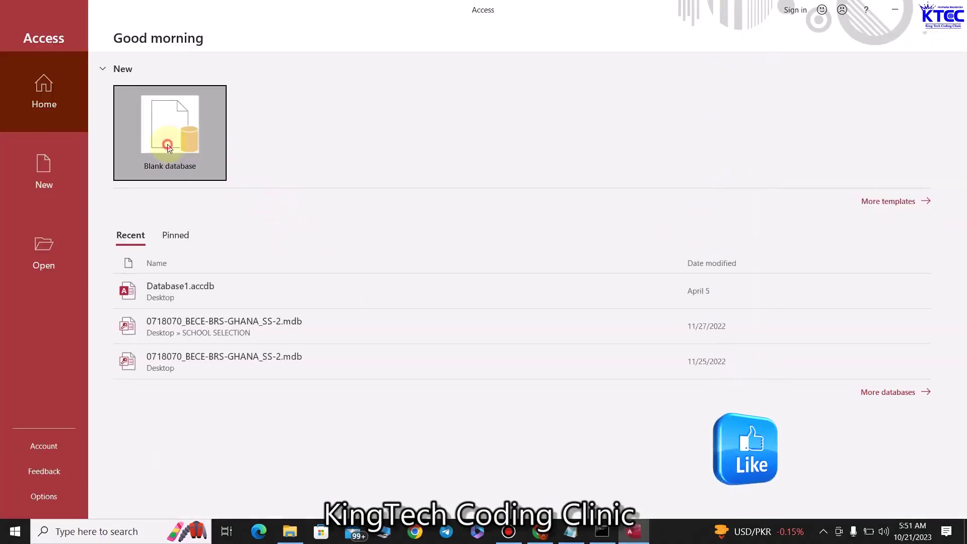
{"action": "left_click", "coordinate": [168, 144]}
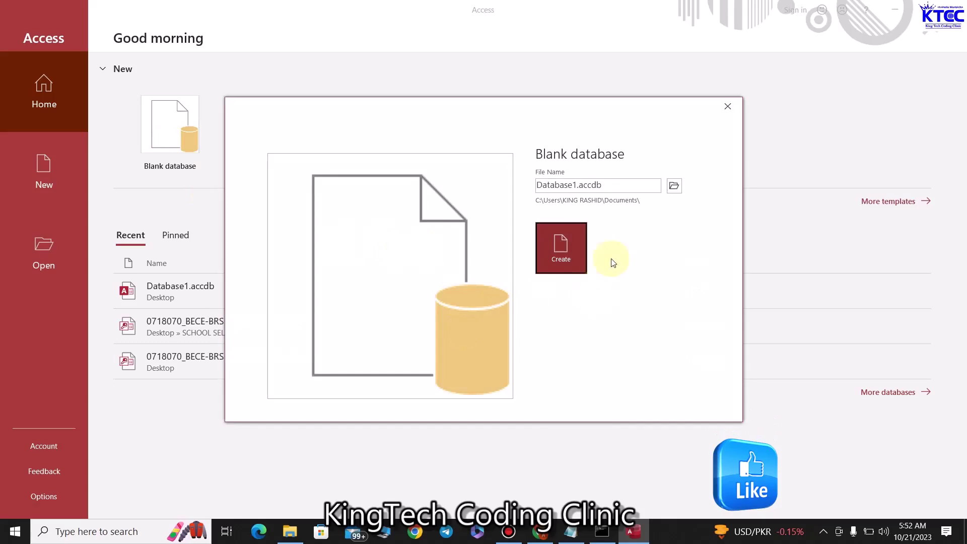
{"action": "left_click", "coordinate": [560, 252]}
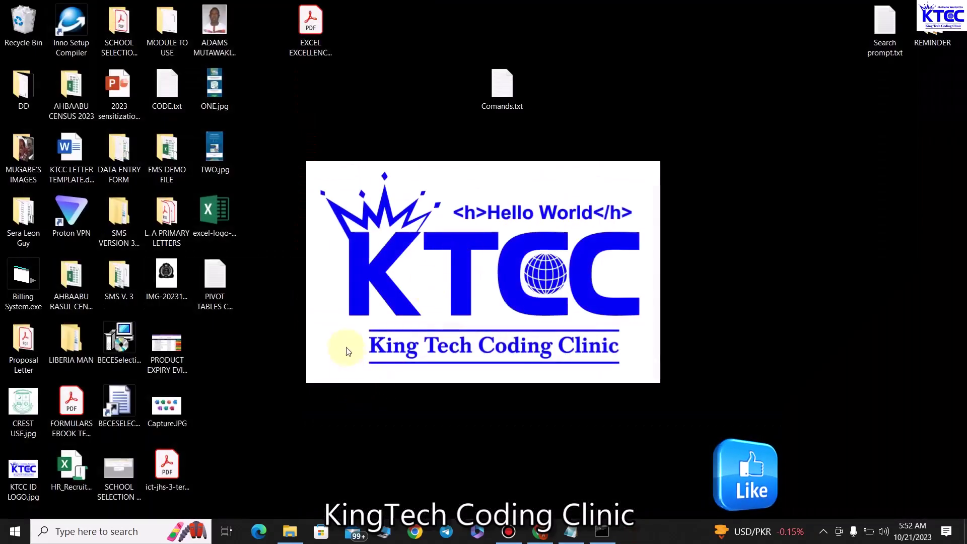
- Launch PowerPoint from search, start a blank presentation, and dismiss the Camtasia add-in message
{"action": "left_click", "coordinate": [121, 532]}
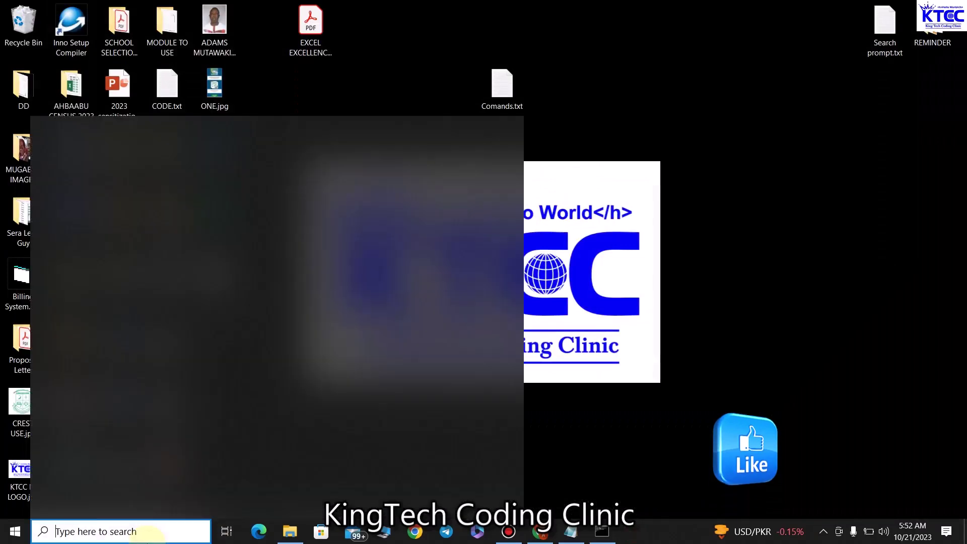
{"action": "type", "text": "POWER"}
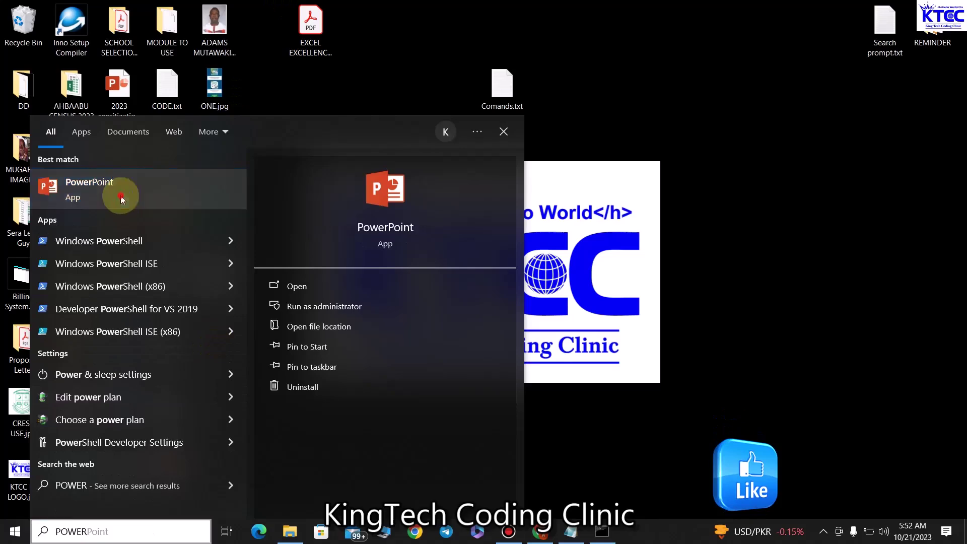
{"action": "left_click", "coordinate": [124, 196]}
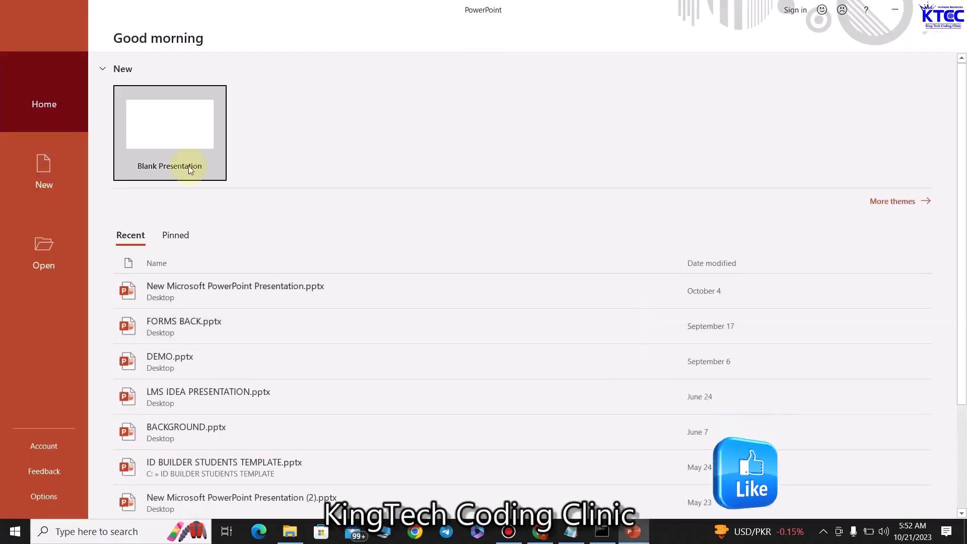
{"action": "left_click", "coordinate": [153, 132]}
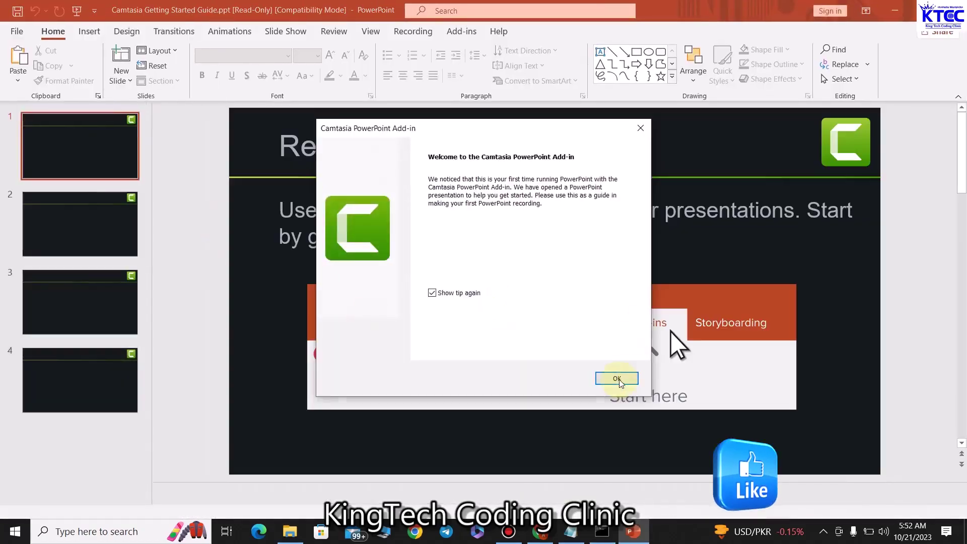
{"action": "left_click", "coordinate": [618, 378]}
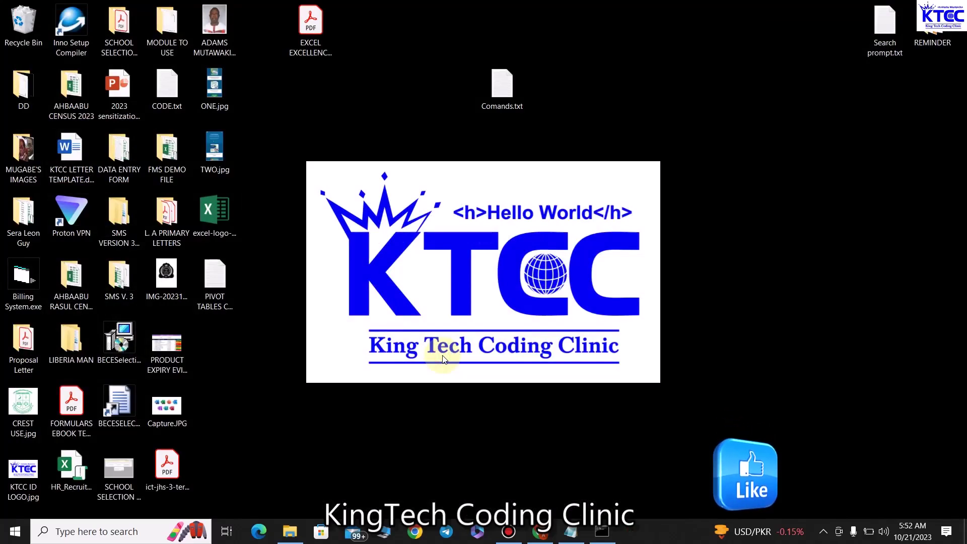
- Restore the Comands.txt notes from the taskbar, clear the selection, and close Notepad
{"action": "left_click", "coordinate": [570, 531]}
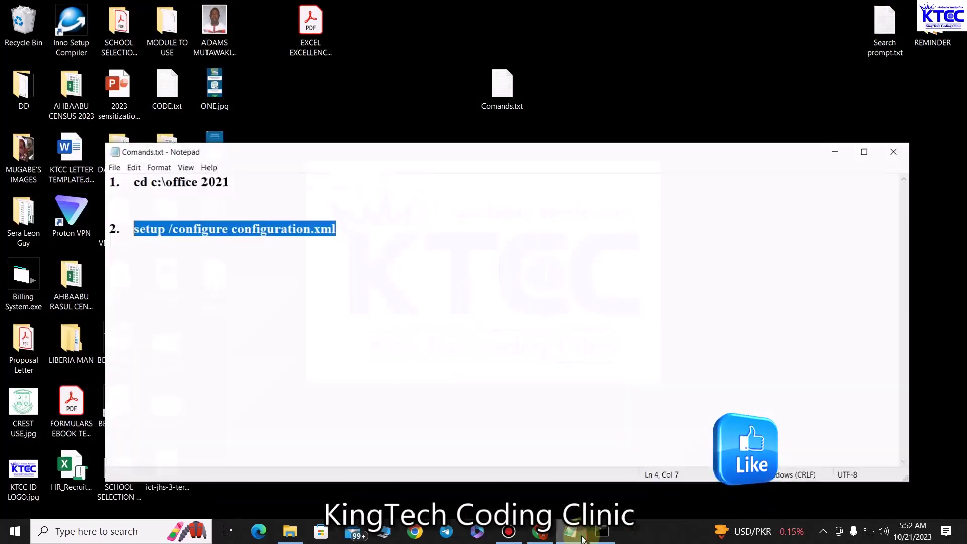
{"action": "left_click", "coordinate": [587, 268]}
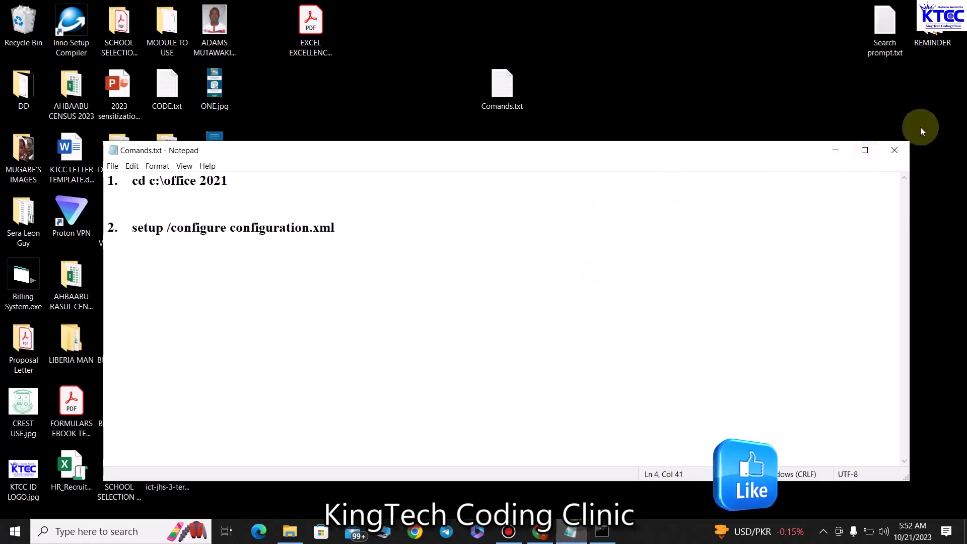
{"action": "left_click", "coordinate": [898, 156]}
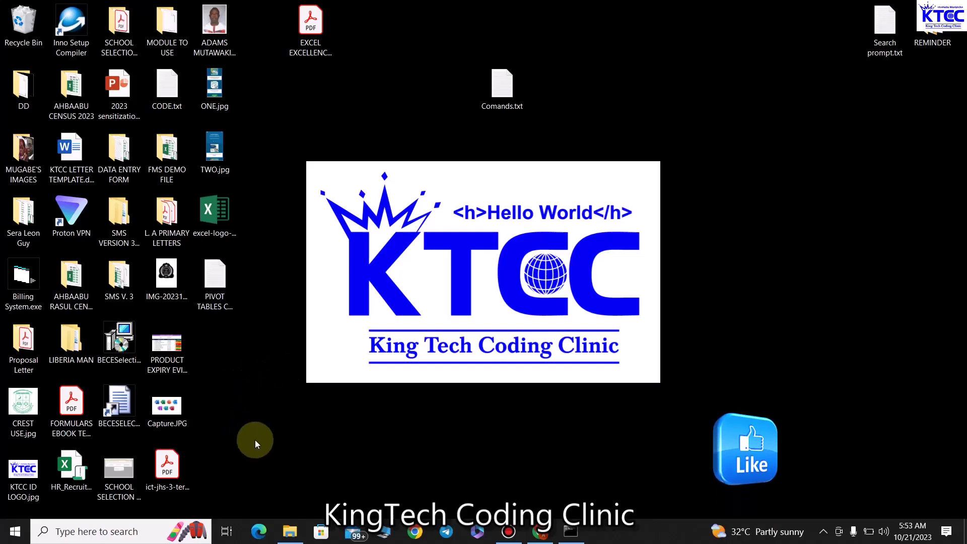
- Launch Word from the recent apps in search and create a blank Document1
{"action": "left_click", "coordinate": [119, 531]}
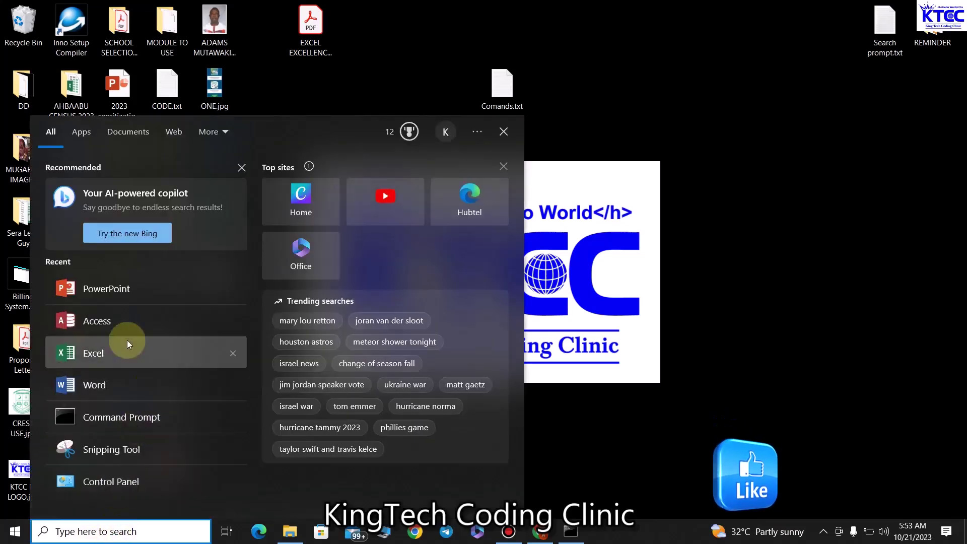
{"action": "left_click", "coordinate": [95, 386]}
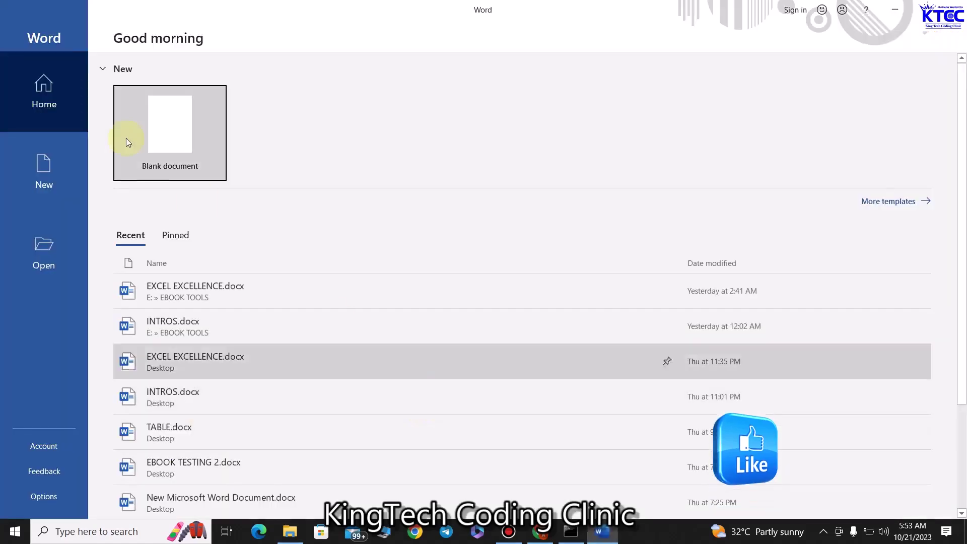
{"action": "left_click", "coordinate": [153, 126]}
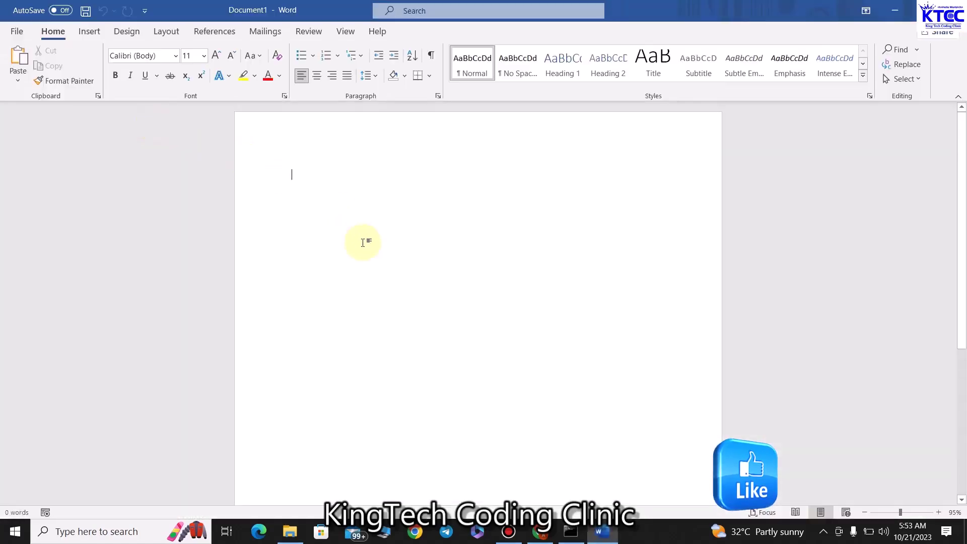